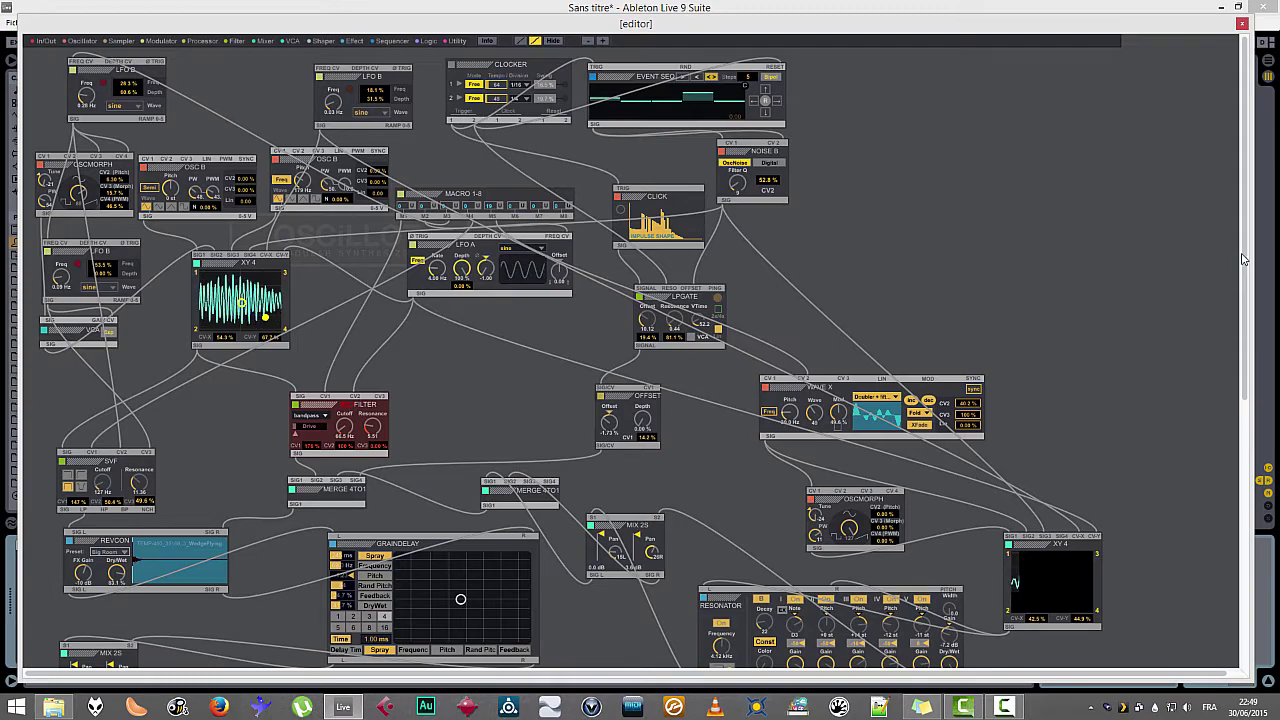
- Look over the whole OSCiLLOT modular patch down to its audio output and close the patch editor
{"action": "scroll", "coordinate": [1253, 315], "scroll_direction": "down", "scroll_amount": 3}
{"action": "scroll", "coordinate": [1253, 310], "scroll_direction": "down", "scroll_amount": 6}
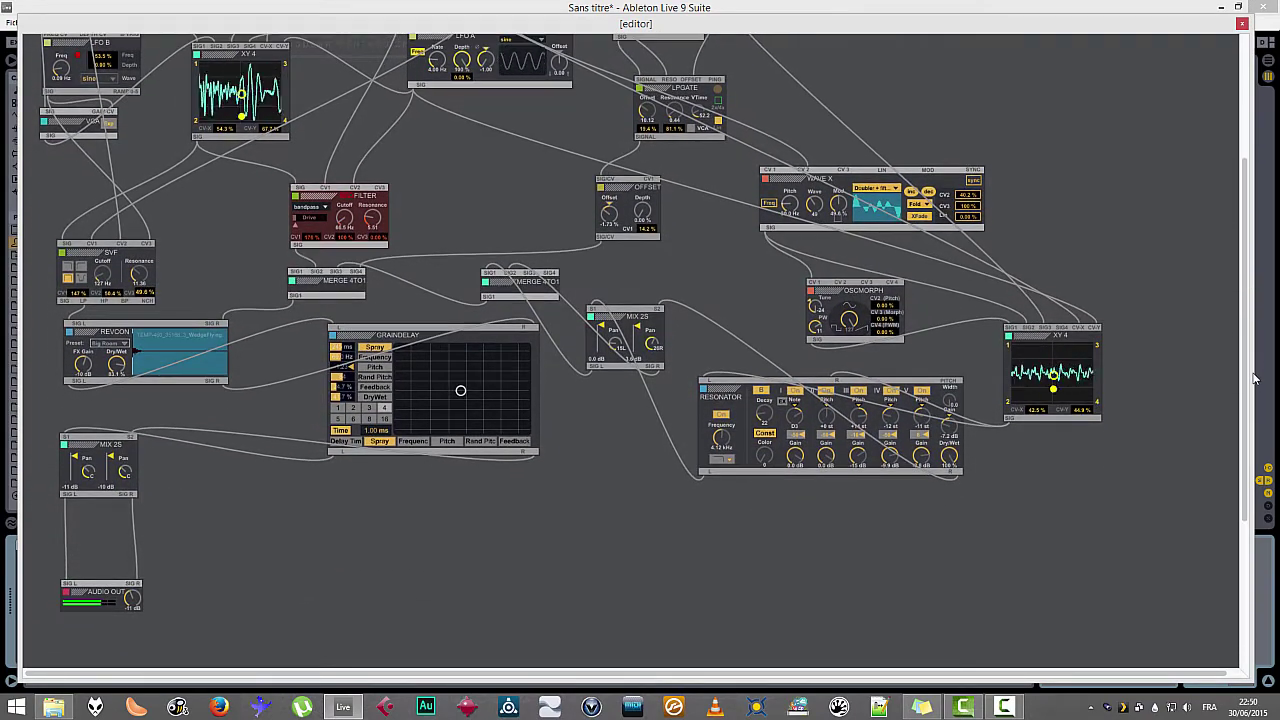
{"action": "scroll", "coordinate": [1250, 290], "scroll_direction": "up", "scroll_amount": 4}
{"action": "scroll", "coordinate": [1248, 273], "scroll_direction": "up", "scroll_amount": 4}
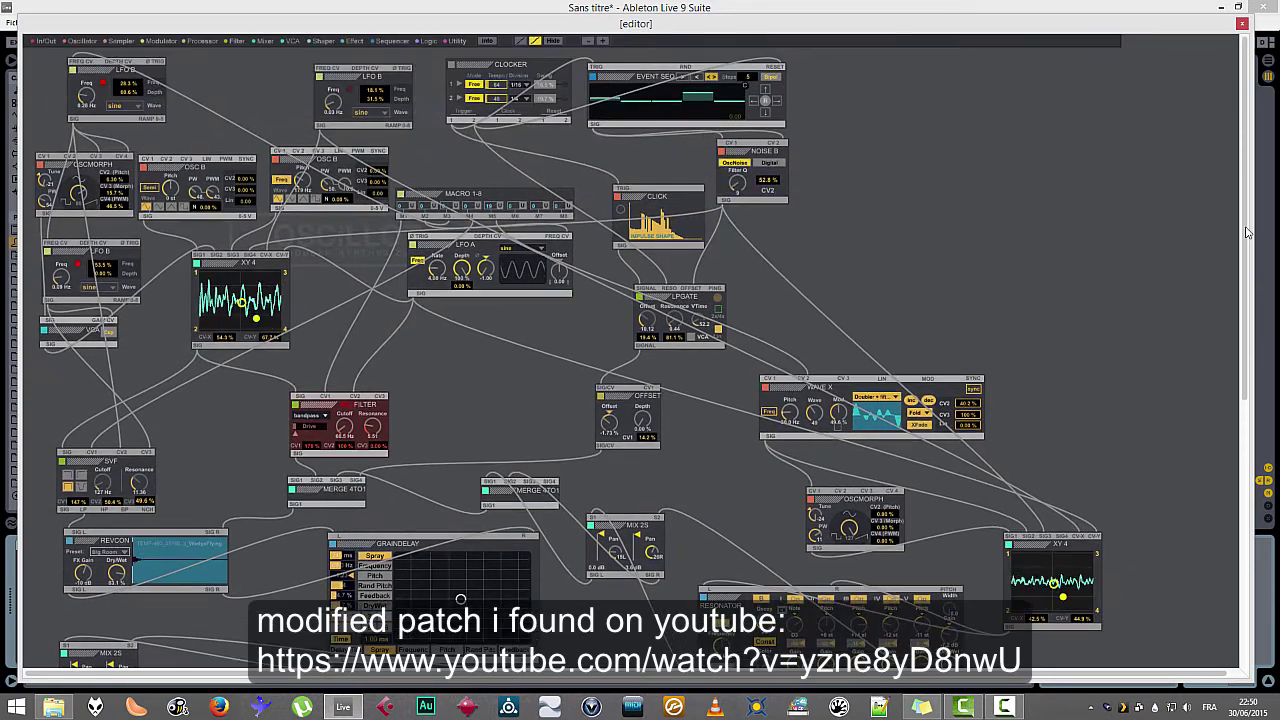
{"action": "left_click", "coordinate": [1242, 24]}
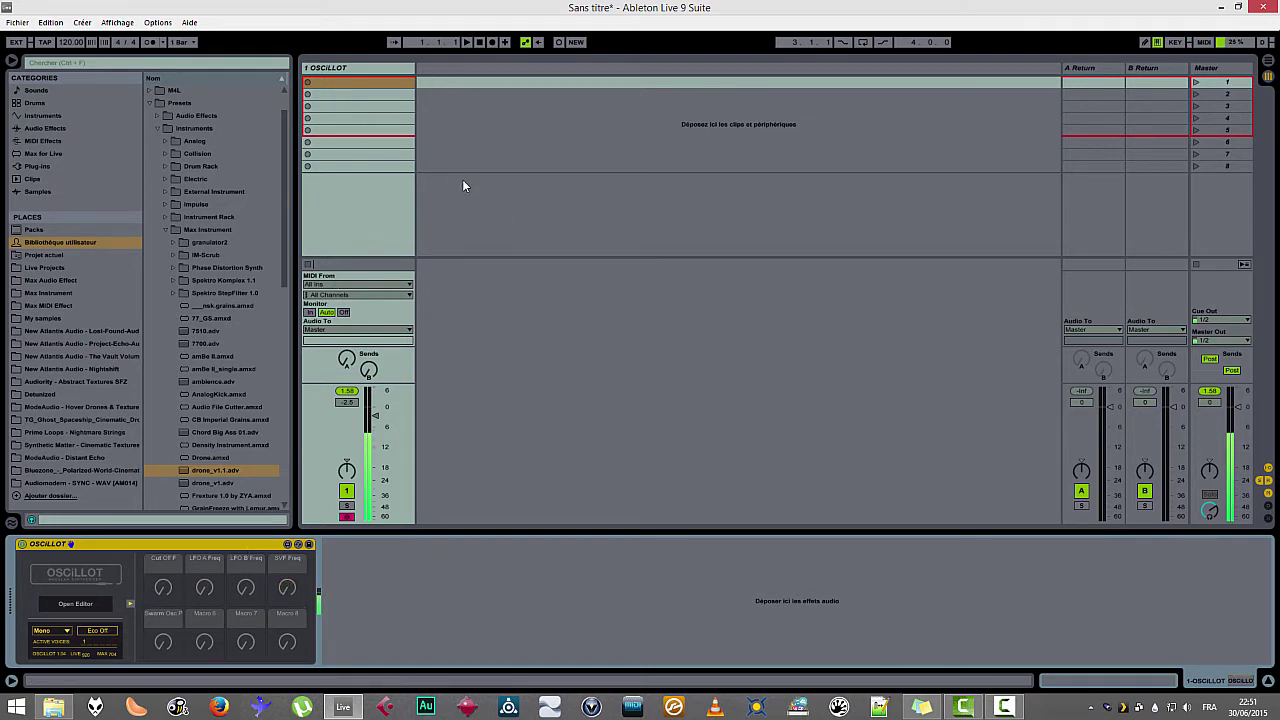
- Set the OSCiLLOT track's audio output to Sends Only
{"action": "left_click", "coordinate": [325, 335]}
{"action": "left_click", "coordinate": [330, 372]}
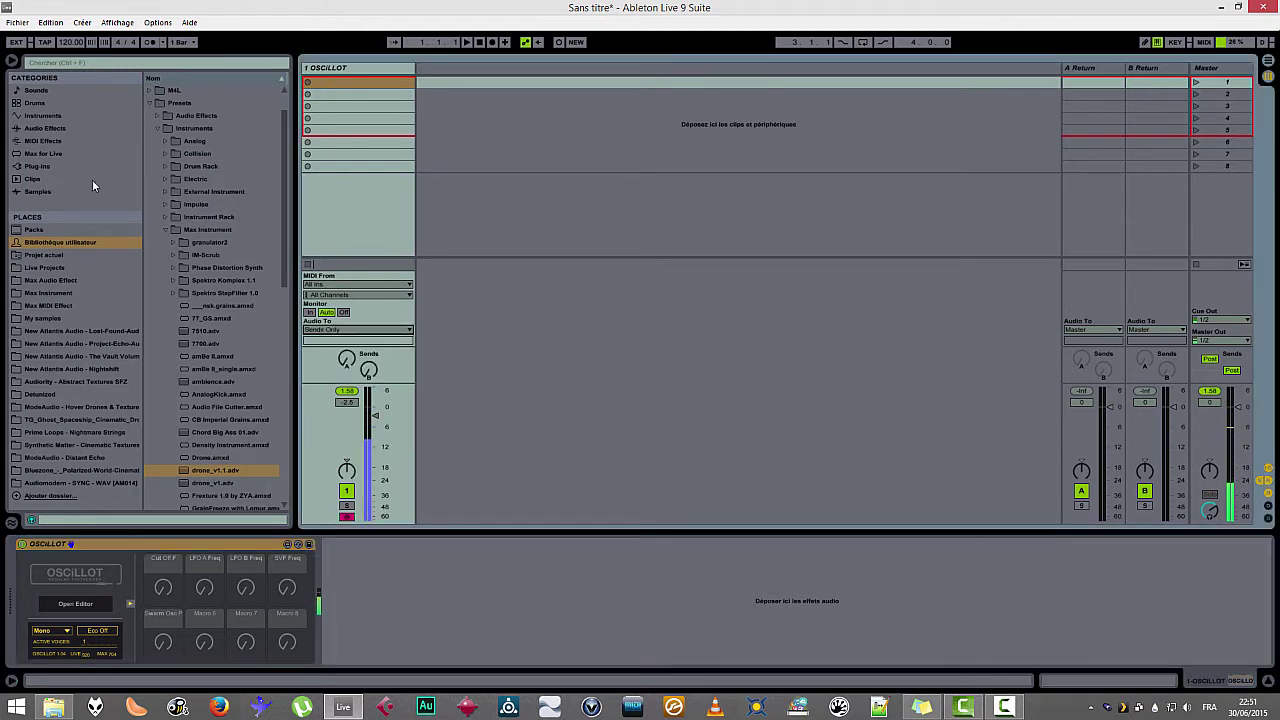
- Add the 2C-Kaleidoscope plug-in to return track A
{"action": "left_click", "coordinate": [40, 167]}
{"action": "left_click", "coordinate": [175, 204]}
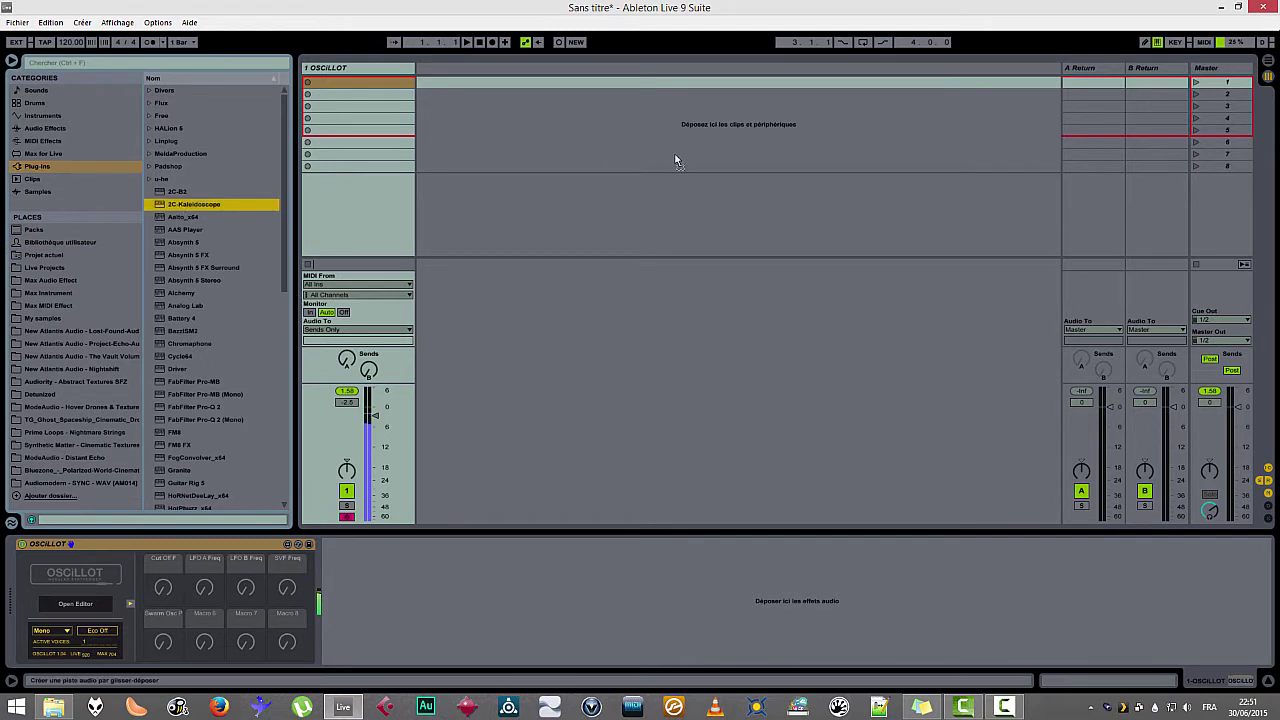
{"action": "left_click", "coordinate": [1100, 67]}
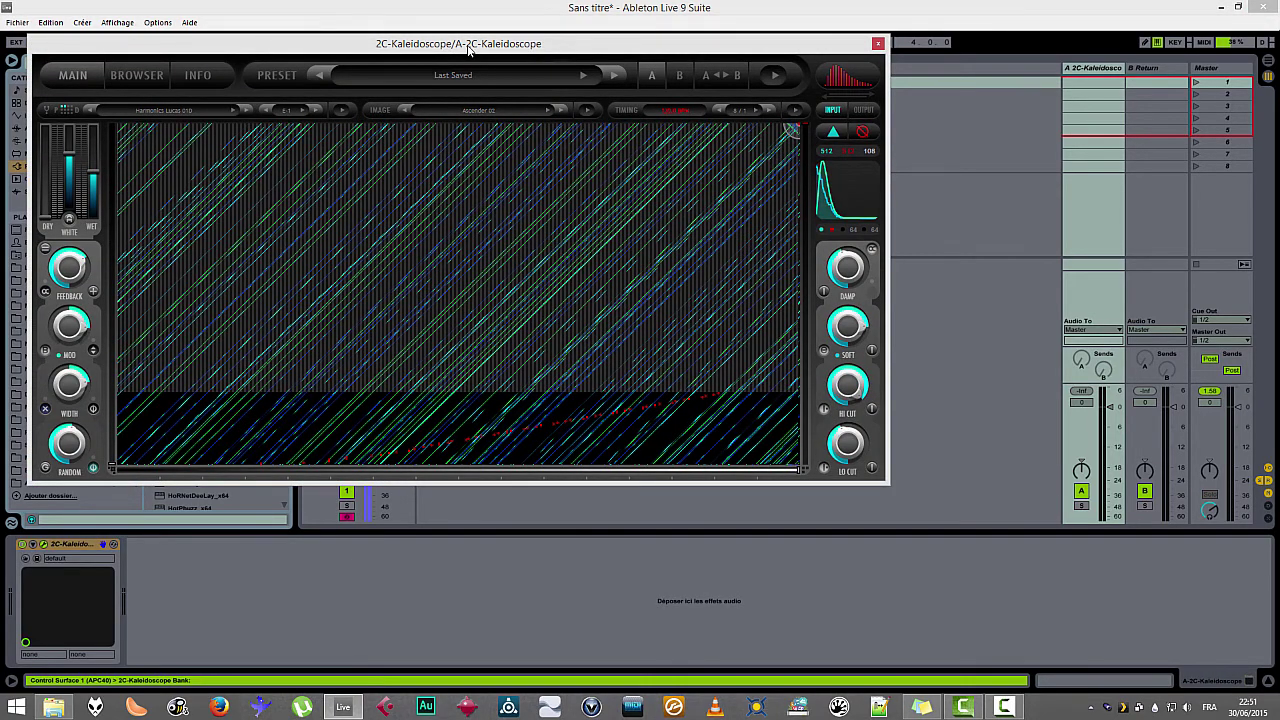
{"action": "left_click_drag", "start_coordinate": [470, 50], "coordinate": [654, 117]}
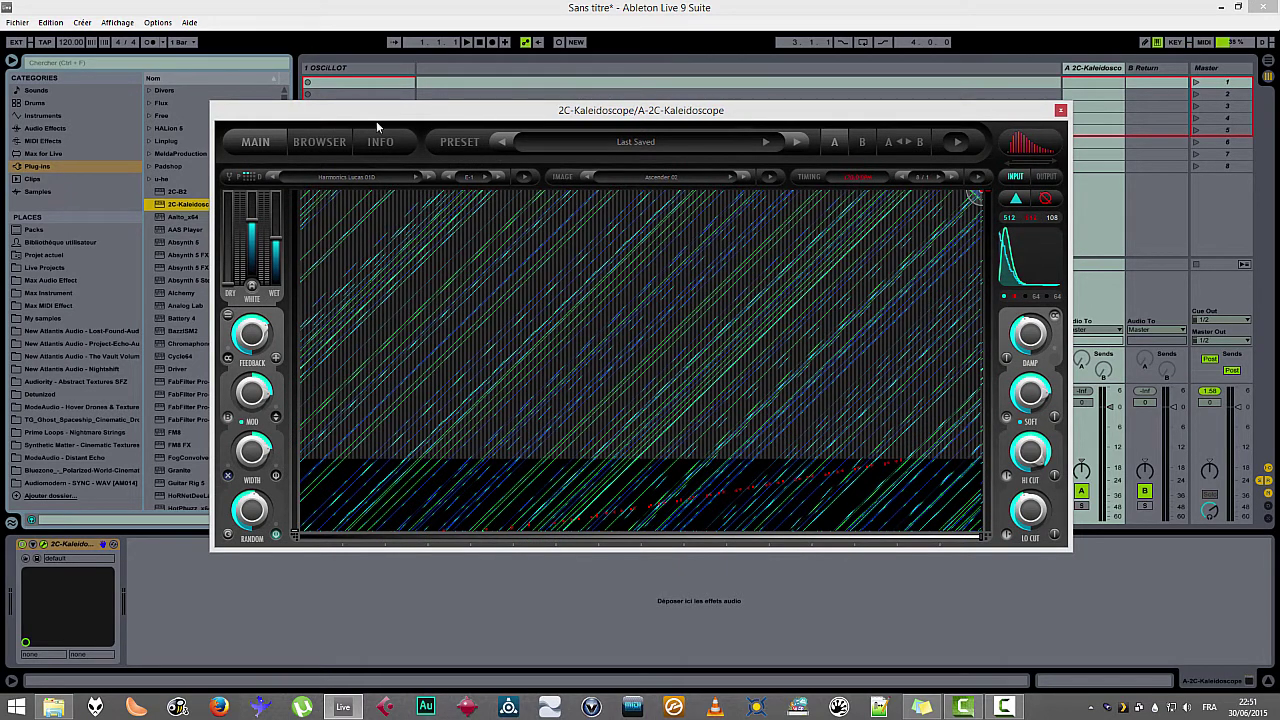
- Raise the OSCiLLOT track's send A to feed 2C-Kaleidoscope, and close the plug-in window
{"action": "left_click_drag", "start_coordinate": [370, 119], "coordinate": [332, 96]}
{"action": "left_click", "coordinate": [347, 360]}
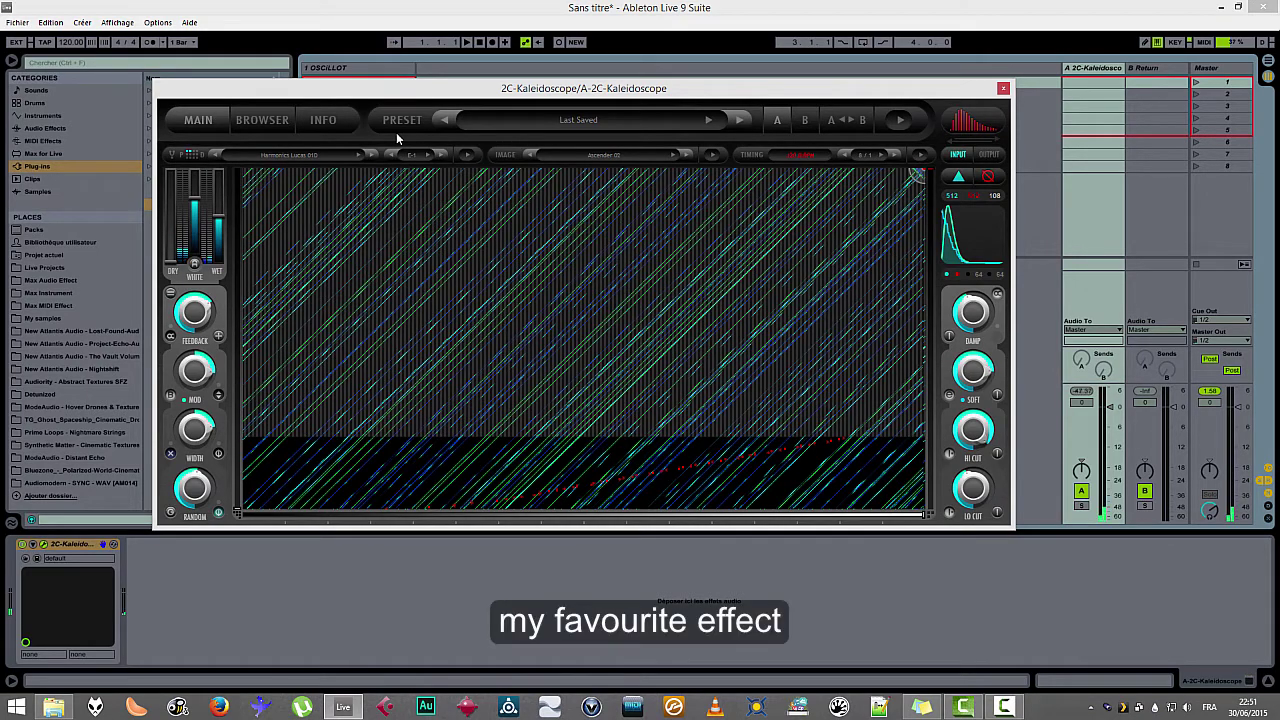
{"action": "left_click_drag", "start_coordinate": [396, 97], "coordinate": [640, 103]}
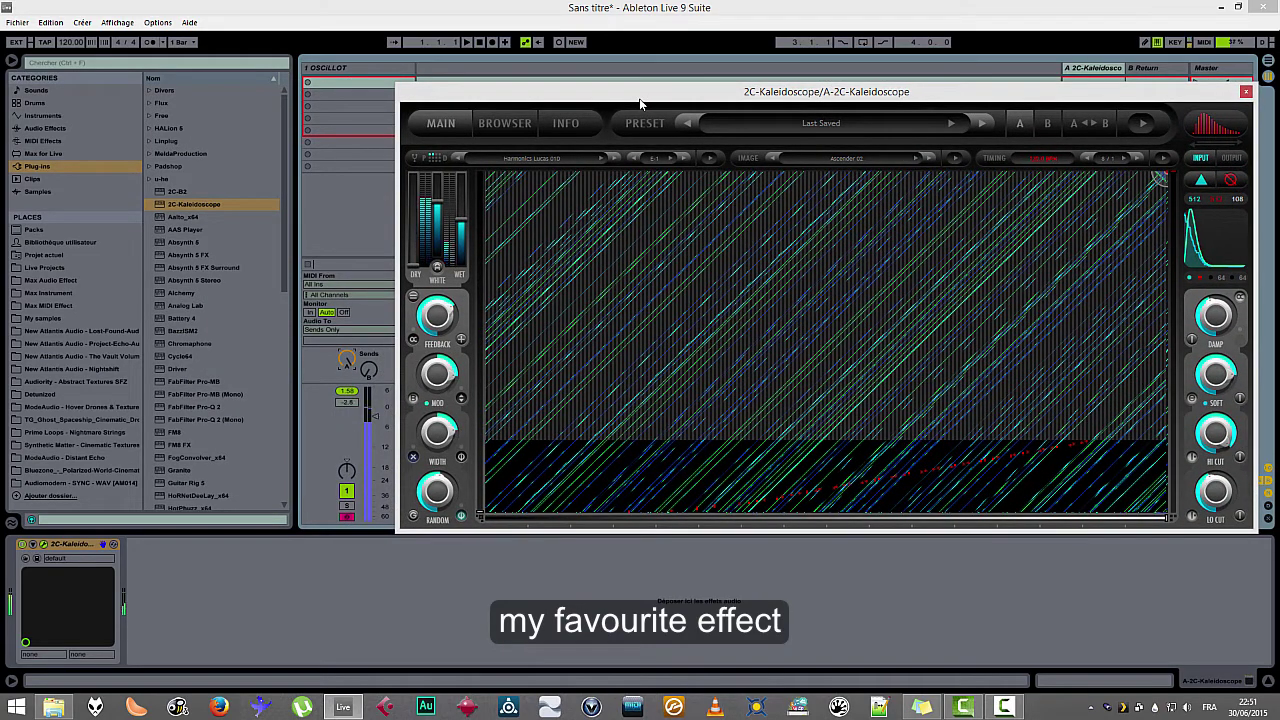
{"action": "left_click_drag", "start_coordinate": [640, 103], "coordinate": [391, 93]}
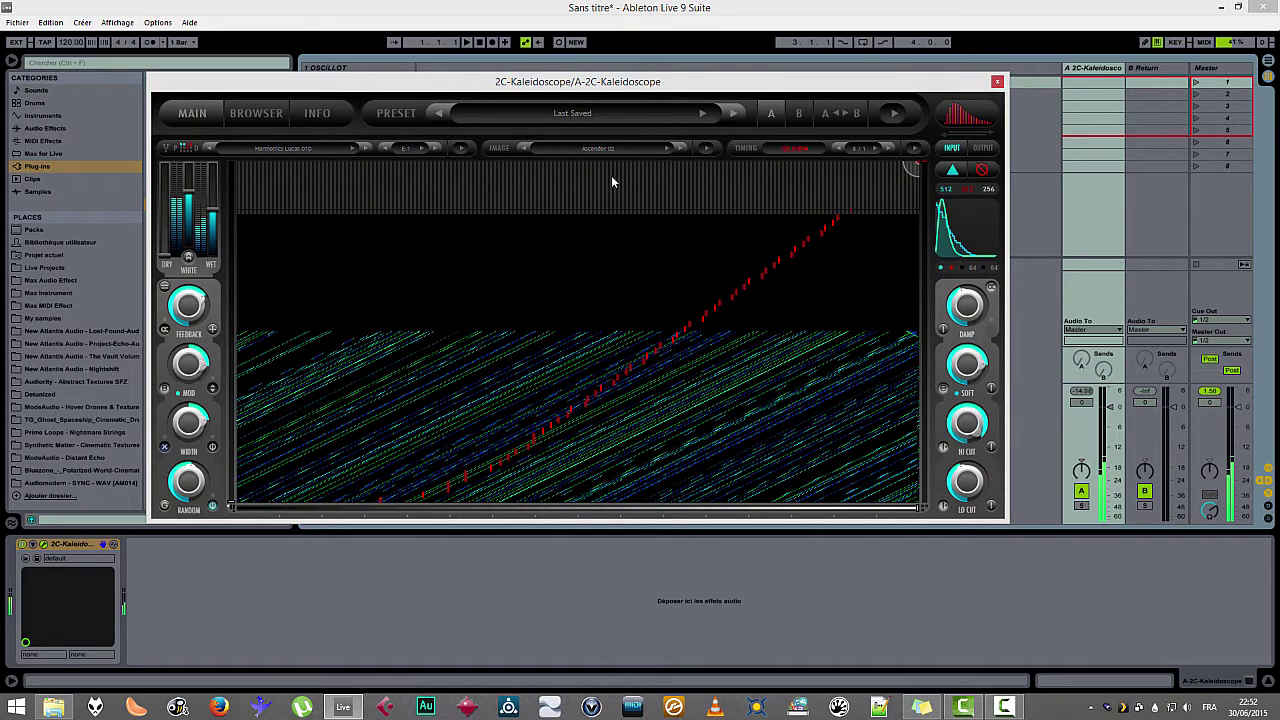
{"action": "left_click", "coordinate": [997, 81]}
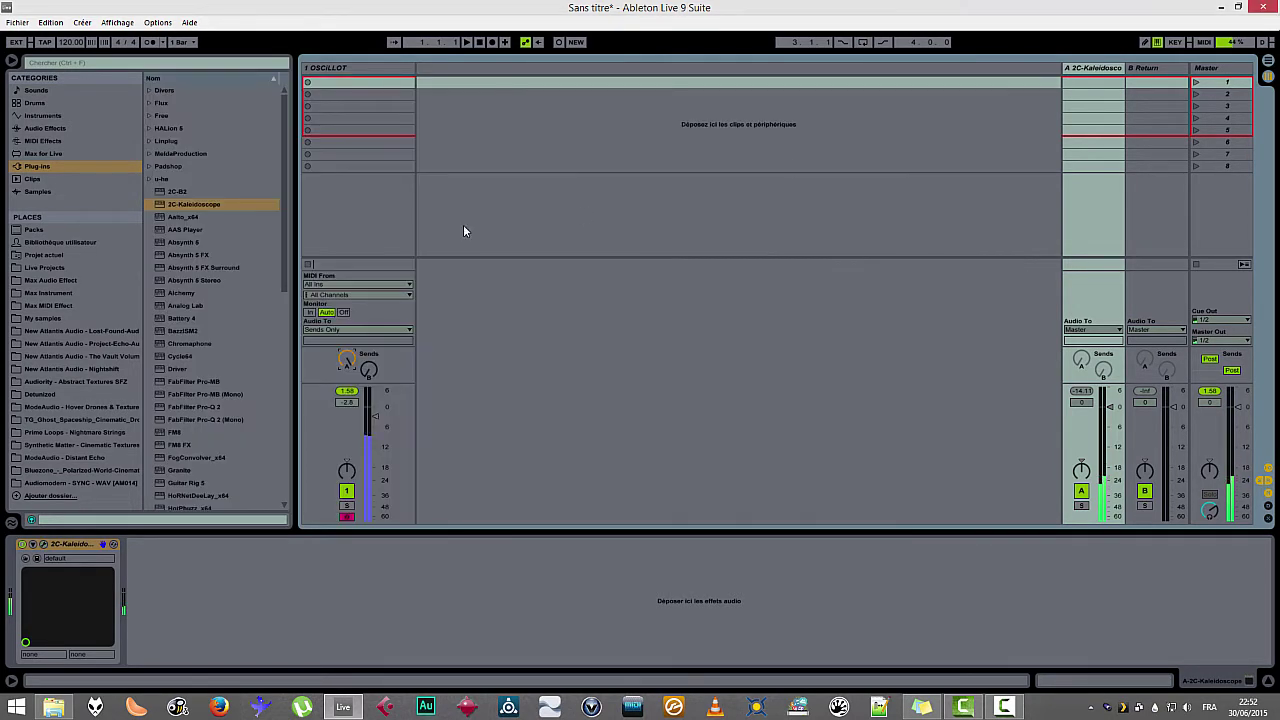
- Add the 2C-B2 reverb to return track B and load the Dark Plate preset from Duo Den Exp, DD6 Plate
{"action": "left_click_drag", "start_coordinate": [184, 192], "coordinate": [1156, 86]}
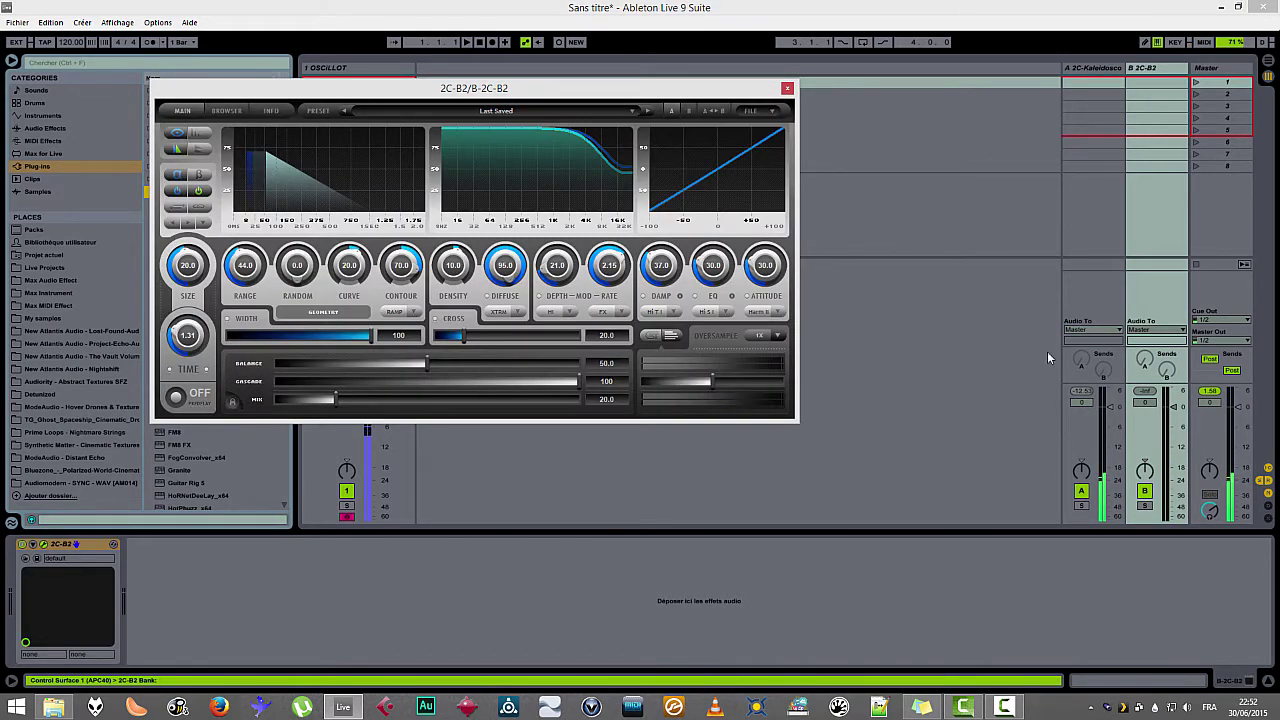
{"action": "left_click", "coordinate": [237, 112]}
{"action": "left_click", "coordinate": [196, 198]}
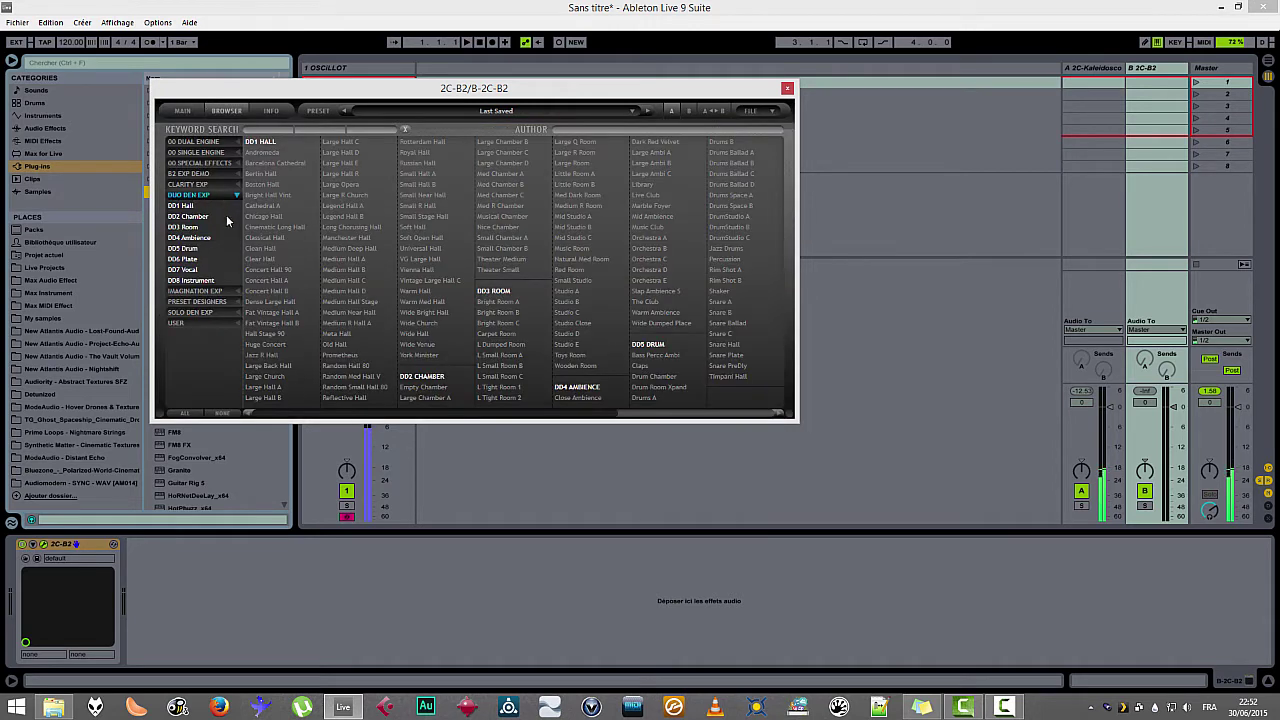
{"action": "left_click", "coordinate": [192, 261]}
{"action": "left_click", "coordinate": [265, 207]}
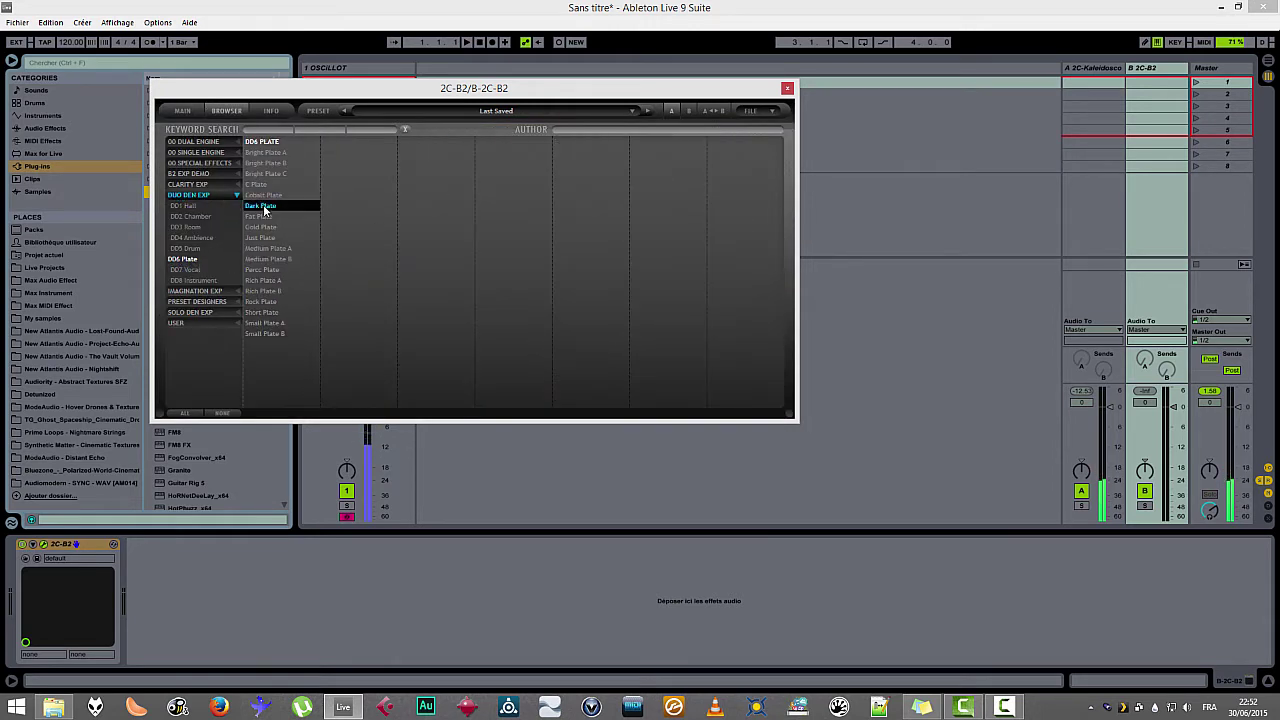
{"action": "left_click", "coordinate": [185, 112]}
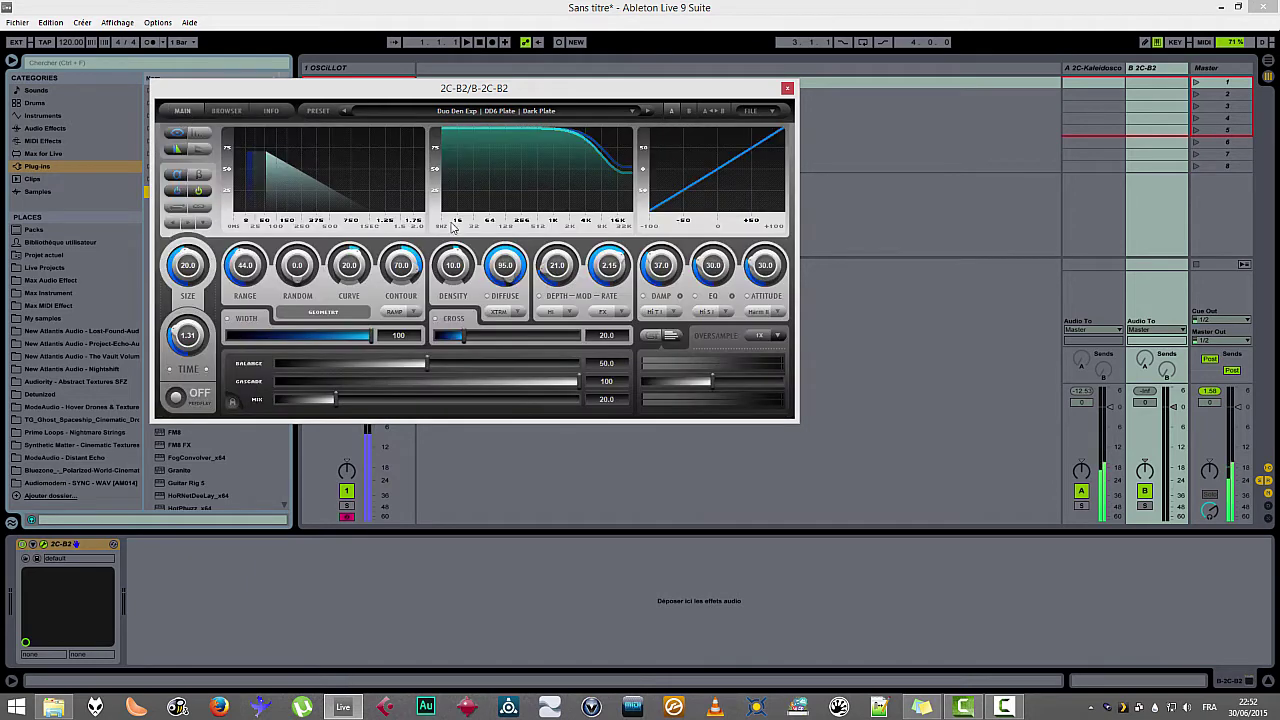
- Set the reverb's first engine to HI diffusion quality and its modulation quality to MED
{"action": "left_click", "coordinate": [517, 314]}
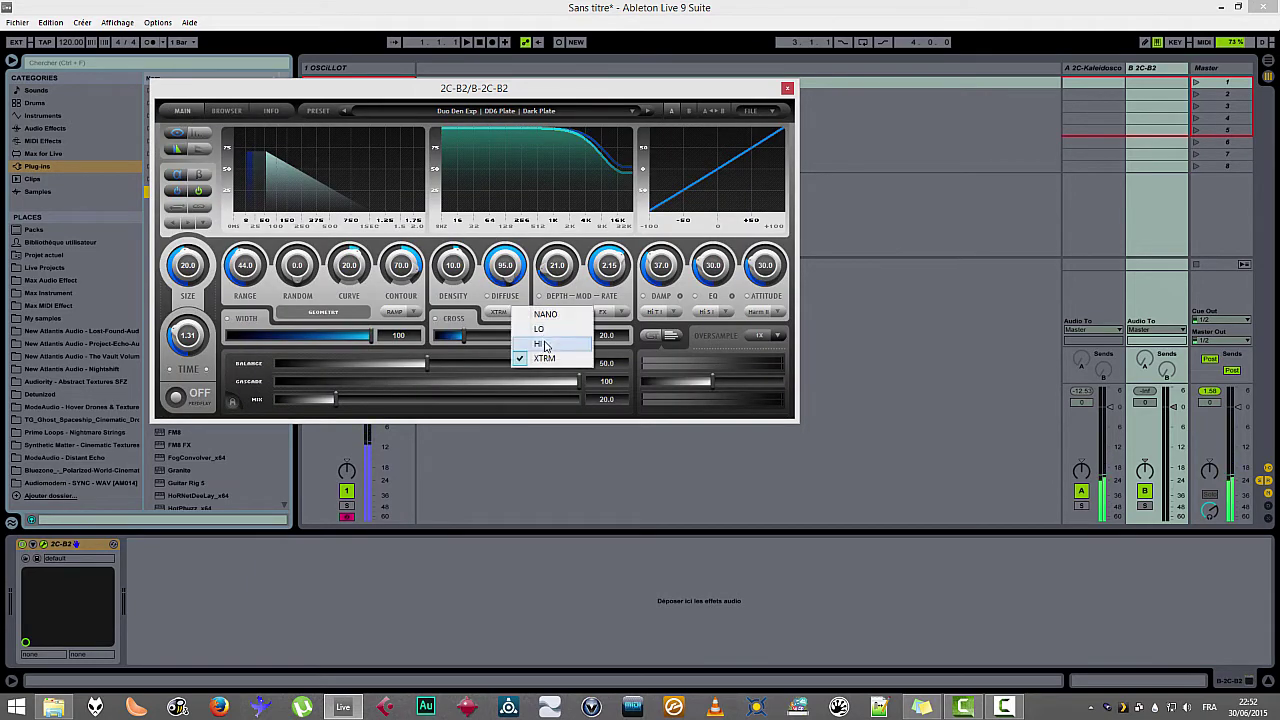
{"action": "left_click", "coordinate": [585, 343]}
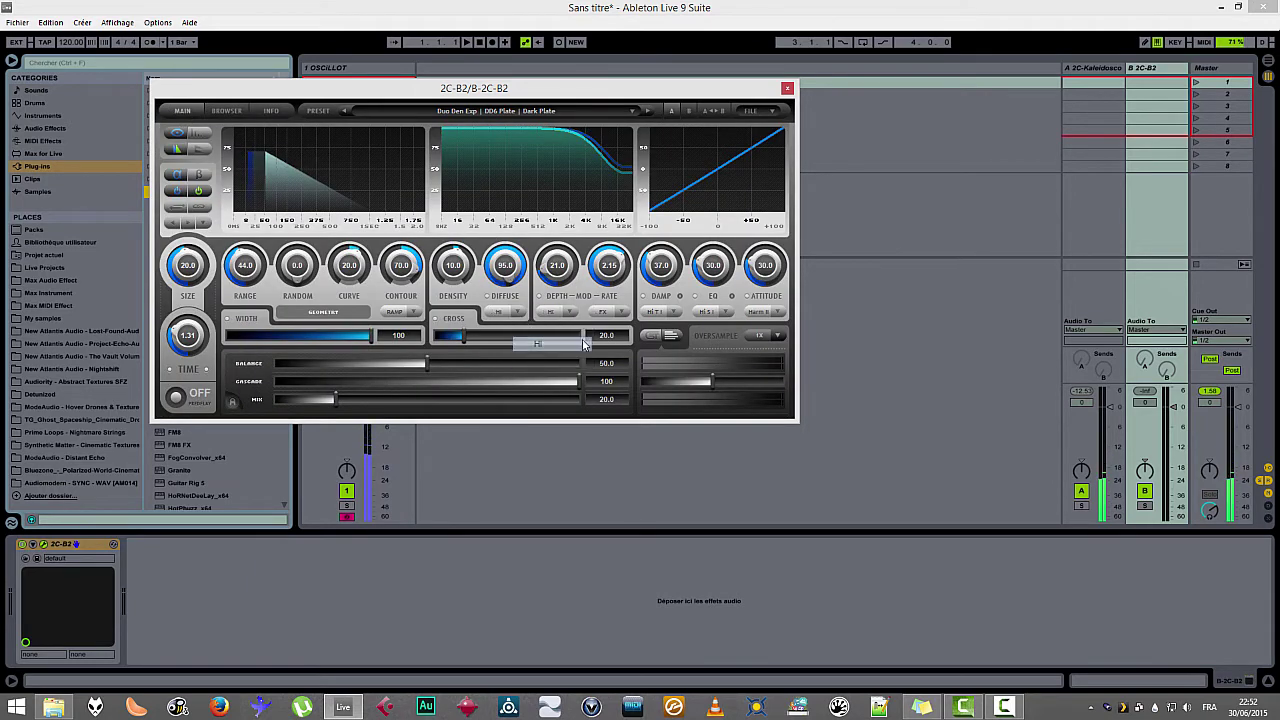
{"action": "left_click", "coordinate": [679, 313]}
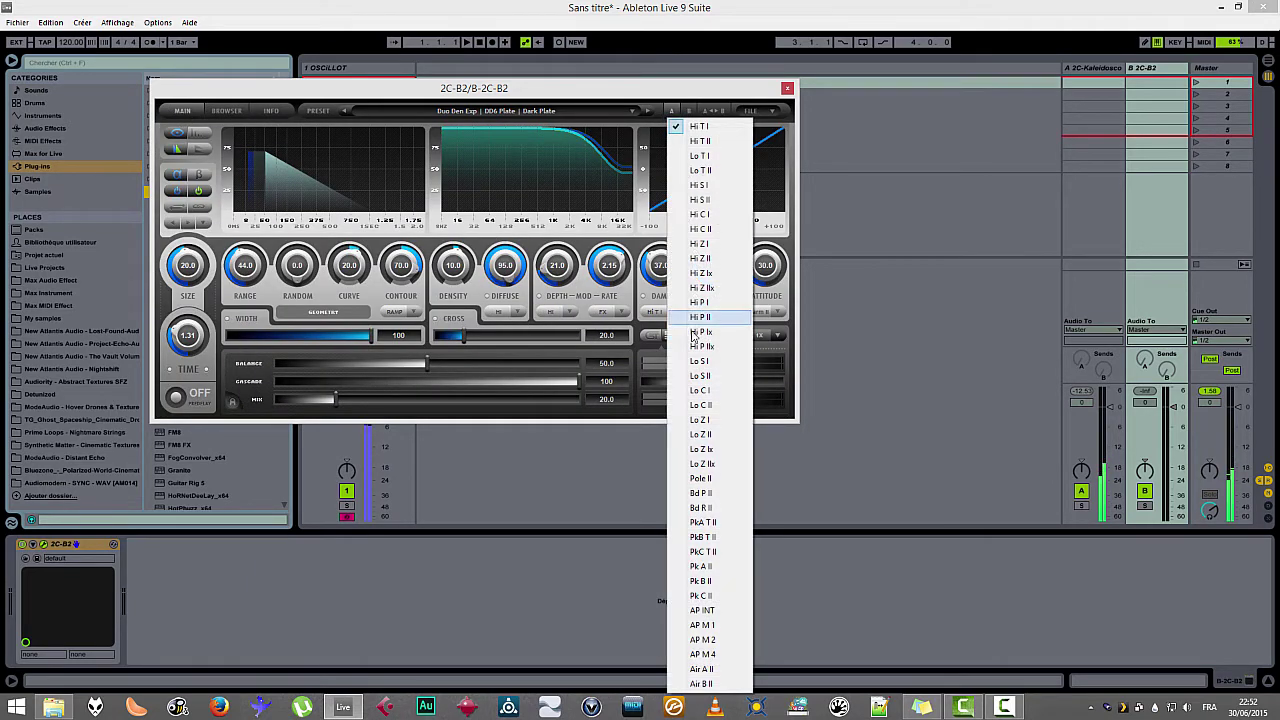
{"action": "left_click", "coordinate": [572, 308]}
{"action": "left_click", "coordinate": [572, 310]}
{"action": "left_click", "coordinate": [590, 328]}
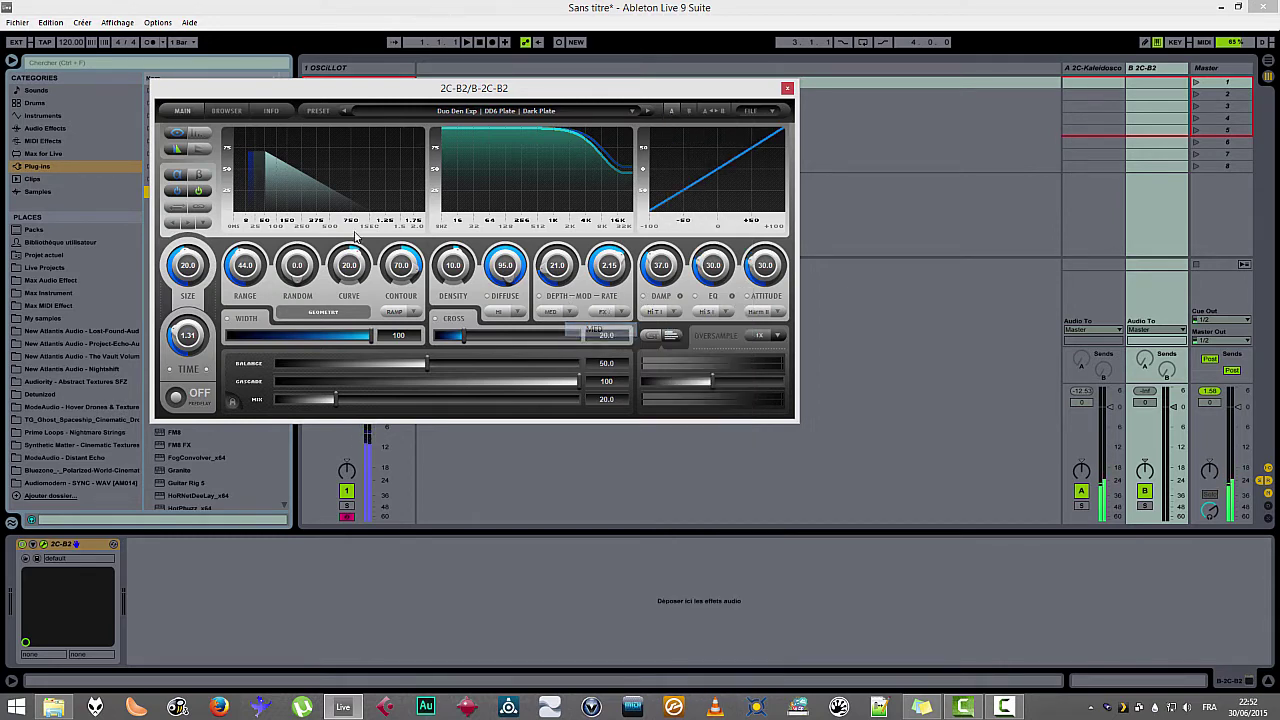
- Set the diffusion quality of the reverb's second engine to HI
{"action": "left_click", "coordinate": [201, 175]}
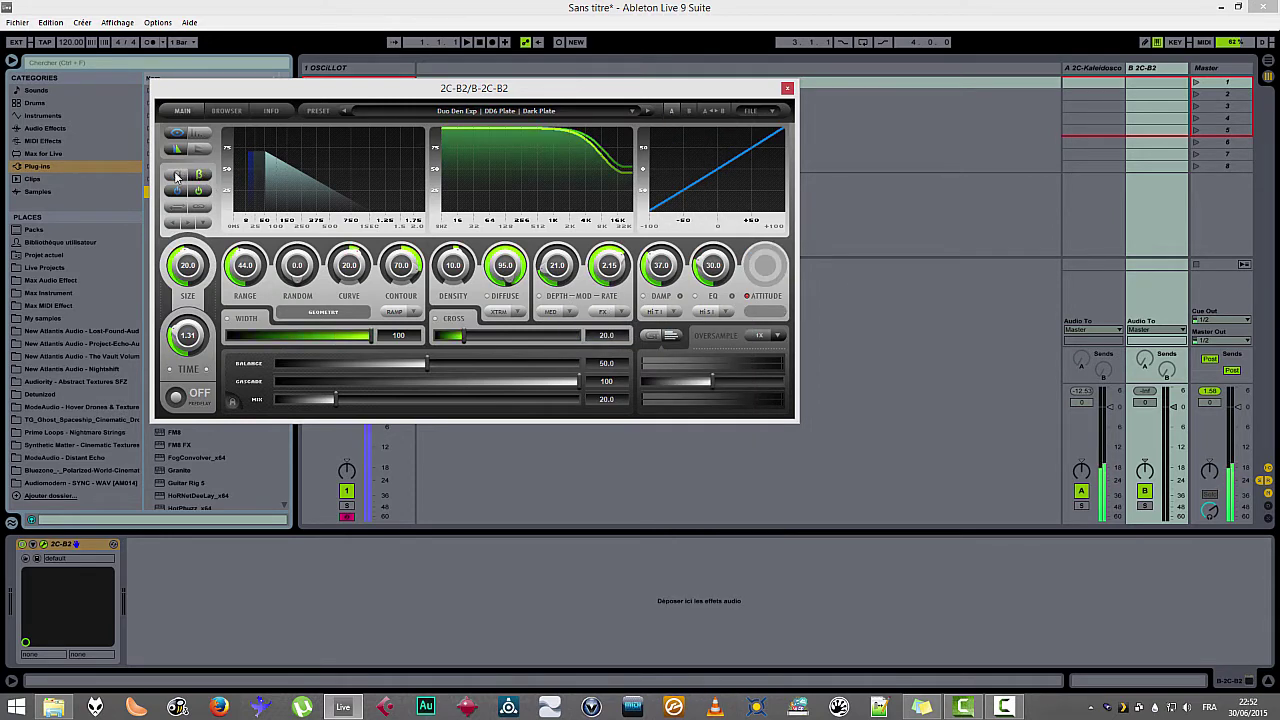
{"action": "left_click", "coordinate": [184, 175]}
{"action": "left_click", "coordinate": [199, 175]}
{"action": "left_click", "coordinate": [515, 311]}
{"action": "left_click", "coordinate": [541, 343]}
- Raise send B on return track A and on the OSCiLLOT track to feed the reverb, and close the reverb window
{"action": "left_click_drag", "start_coordinate": [1105, 370], "coordinate": [1105, 315]}
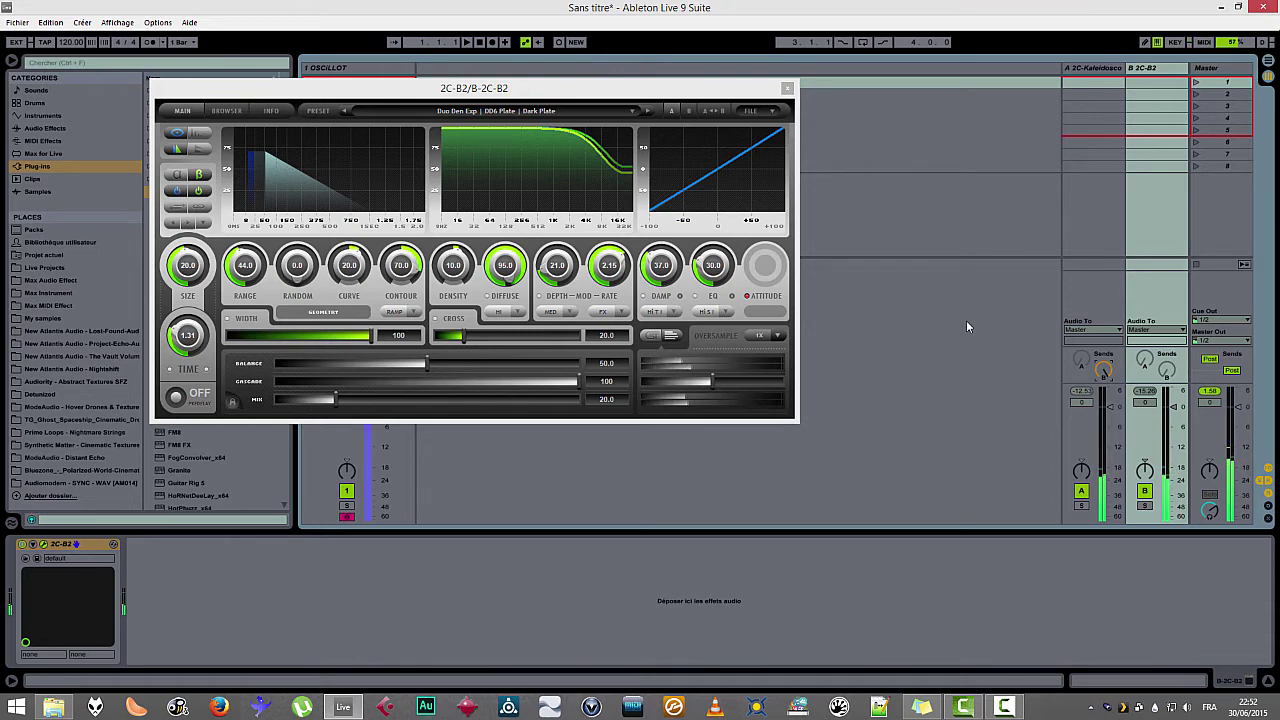
{"action": "left_click_drag", "start_coordinate": [467, 87], "coordinate": [747, 177]}
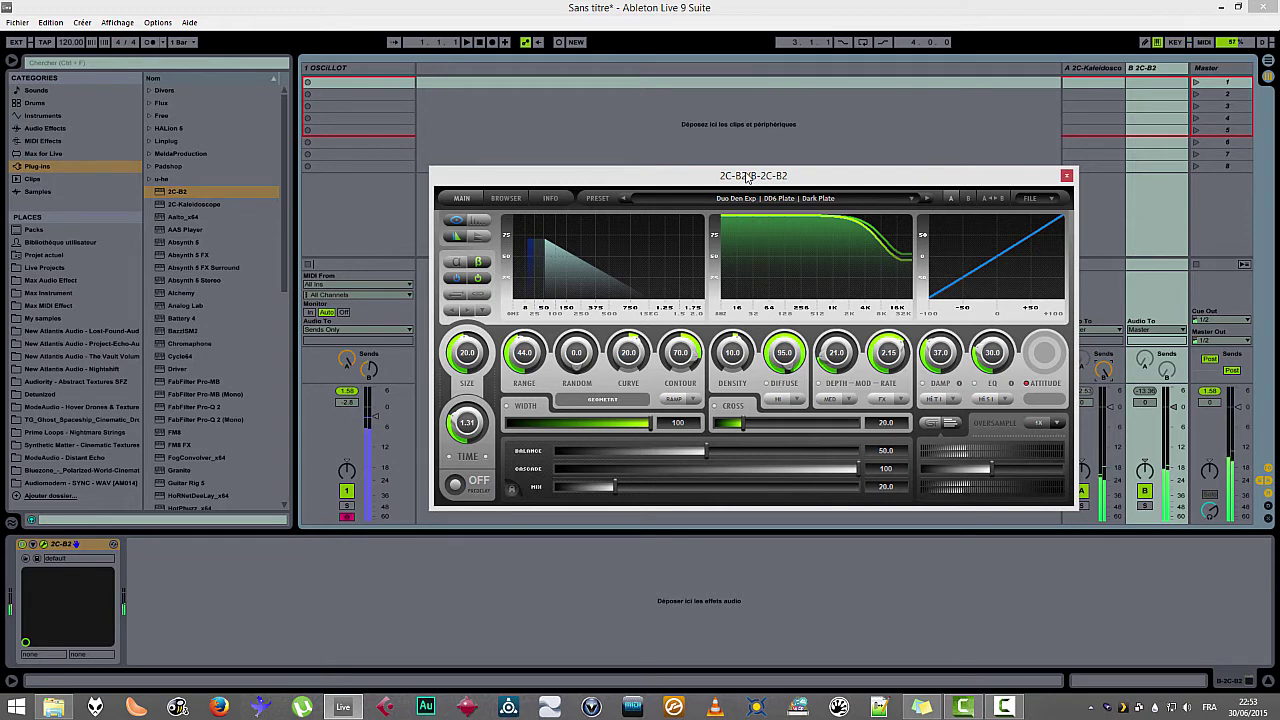
{"action": "left_click", "coordinate": [1066, 178]}
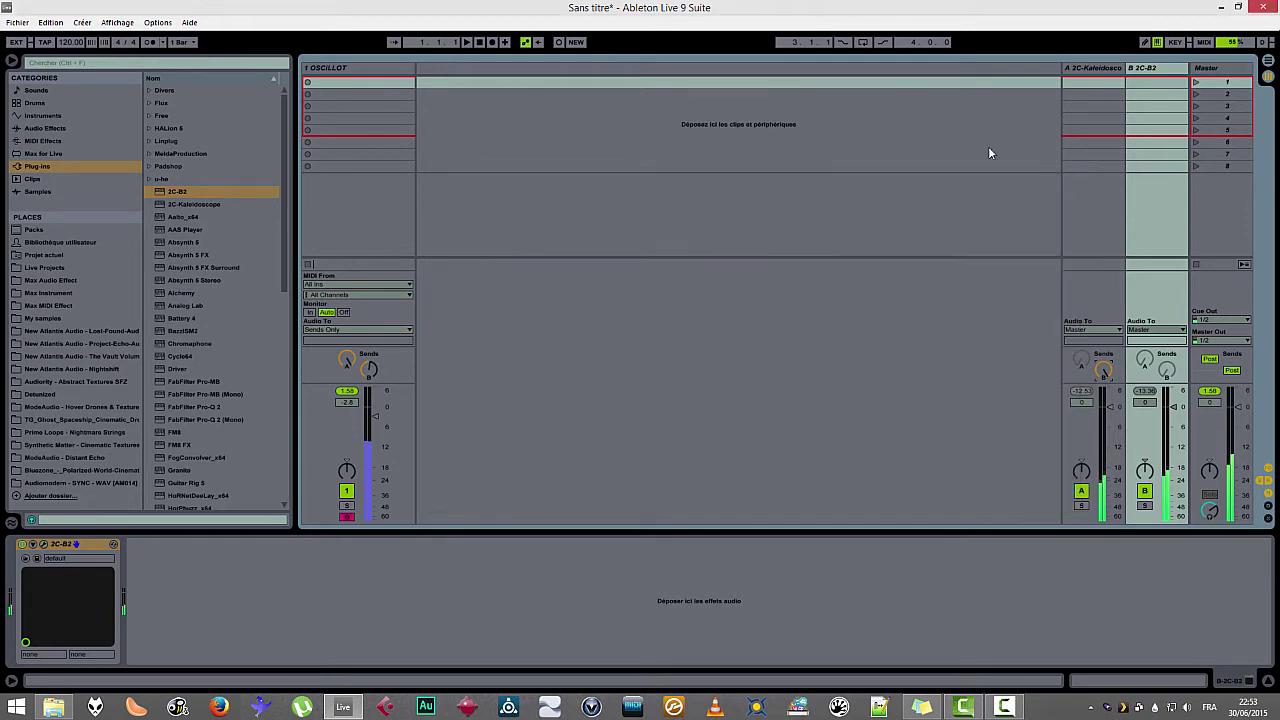
- Insert an audio track that receives audio from 1-OSCiLLOT, with monitoring set to In
{"action": "right_click", "coordinate": [436, 66]}
{"action": "left_click", "coordinate": [480, 74]}
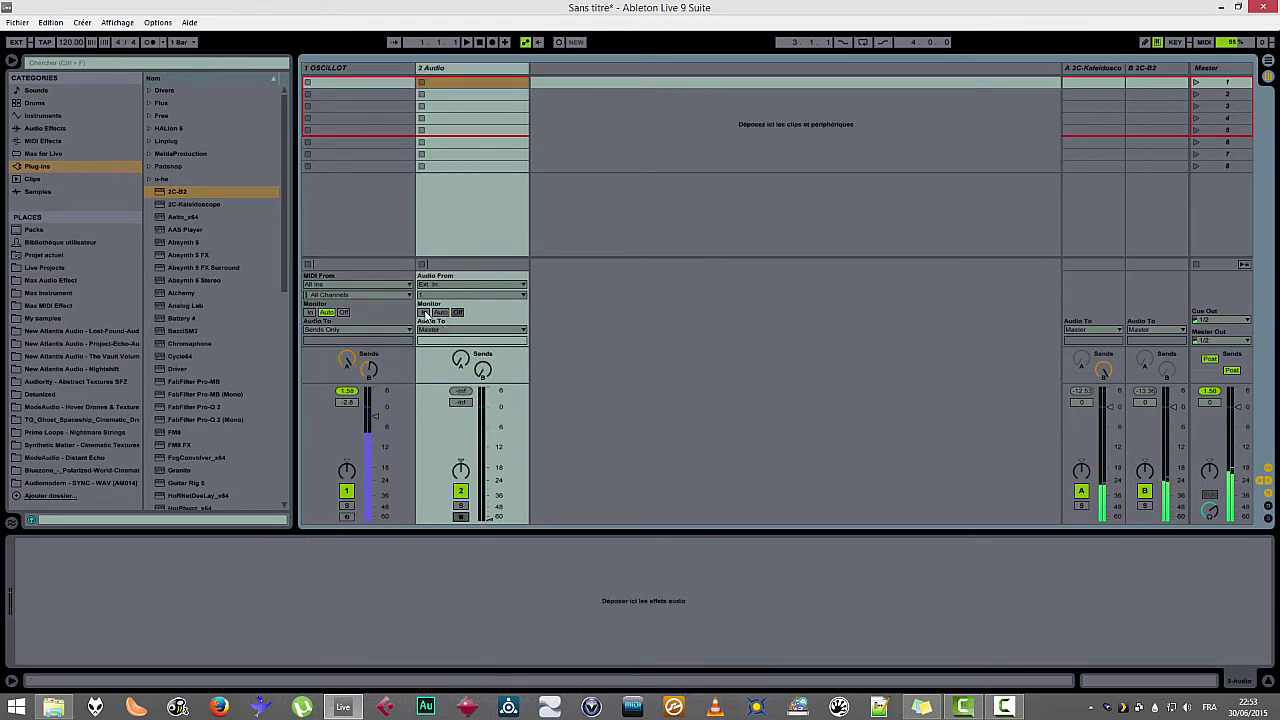
{"action": "left_click", "coordinate": [468, 285]}
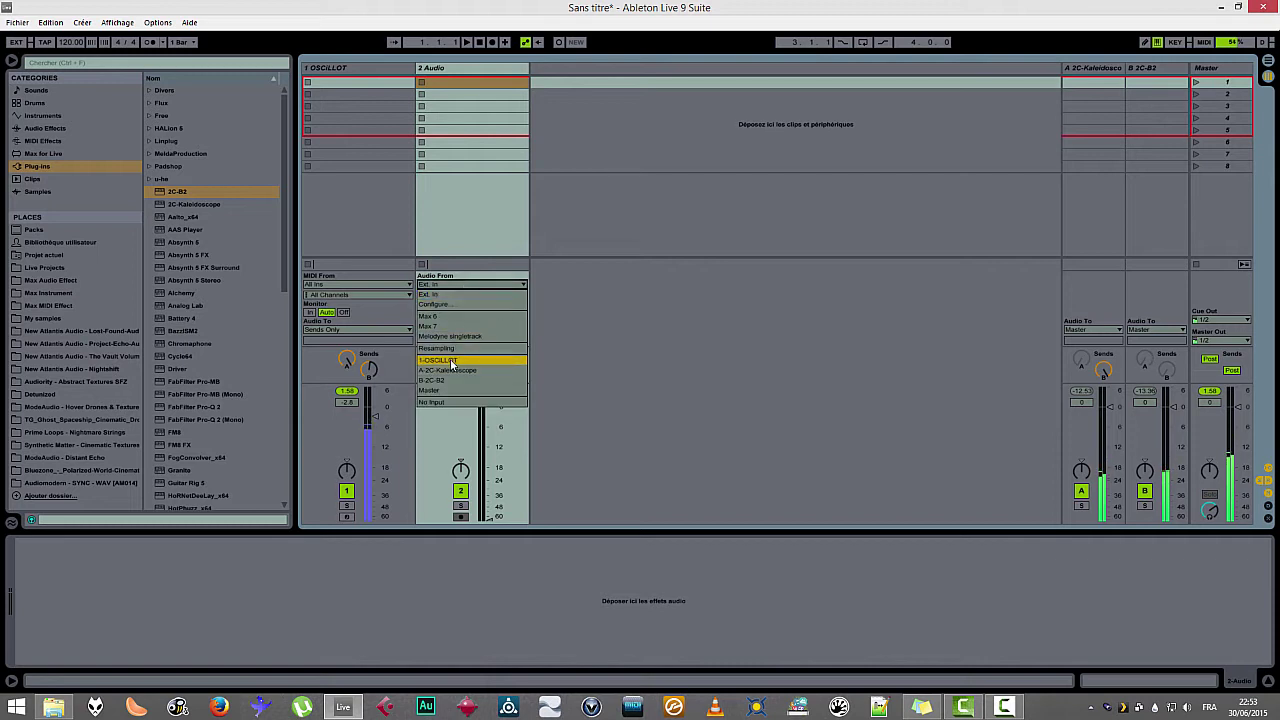
{"action": "left_click", "coordinate": [450, 360]}
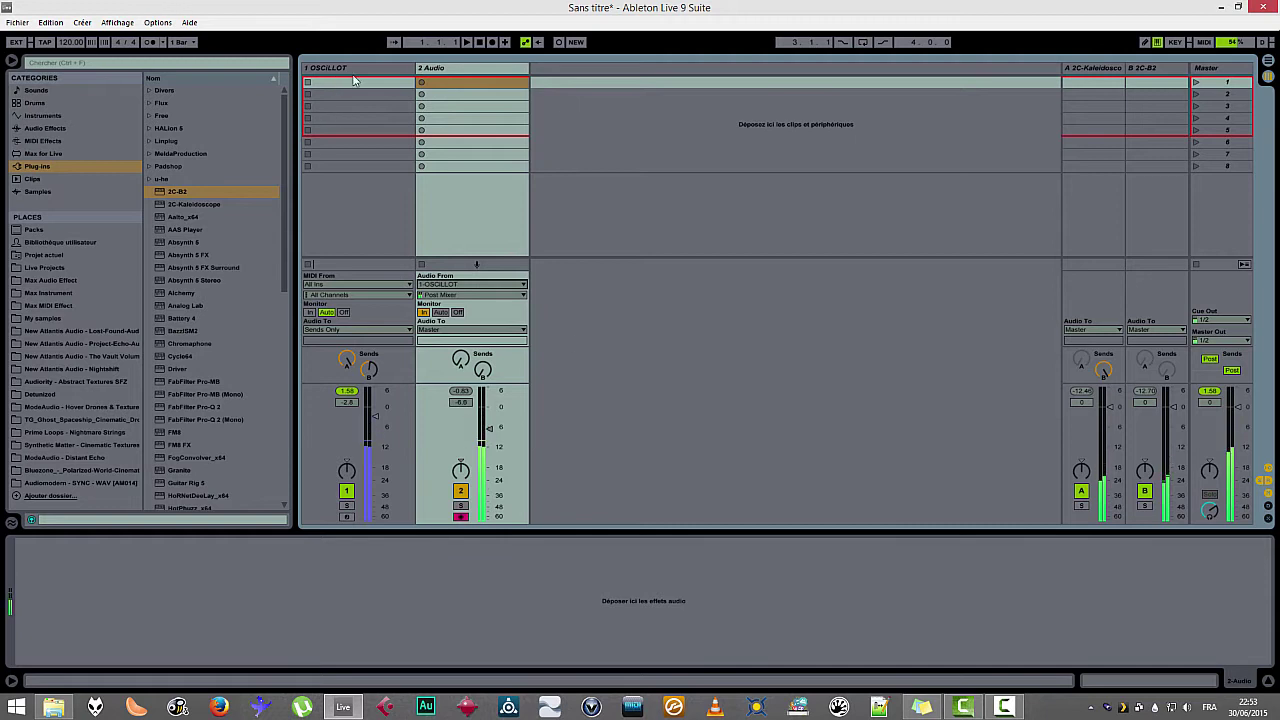
- Add the TB_Barricade_v3 limiter to the Master track and close its window
{"action": "left_click", "coordinate": [1208, 70]}
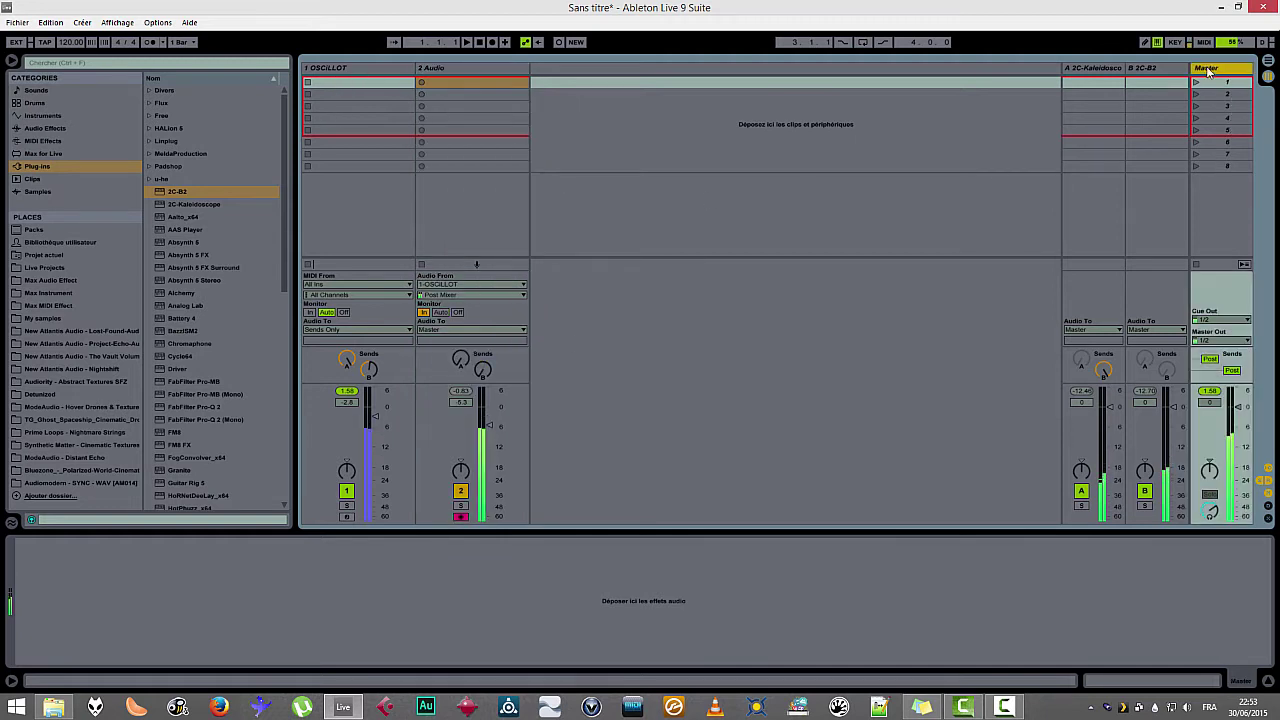
{"action": "left_click_drag", "start_coordinate": [285, 270], "coordinate": [287, 504]}
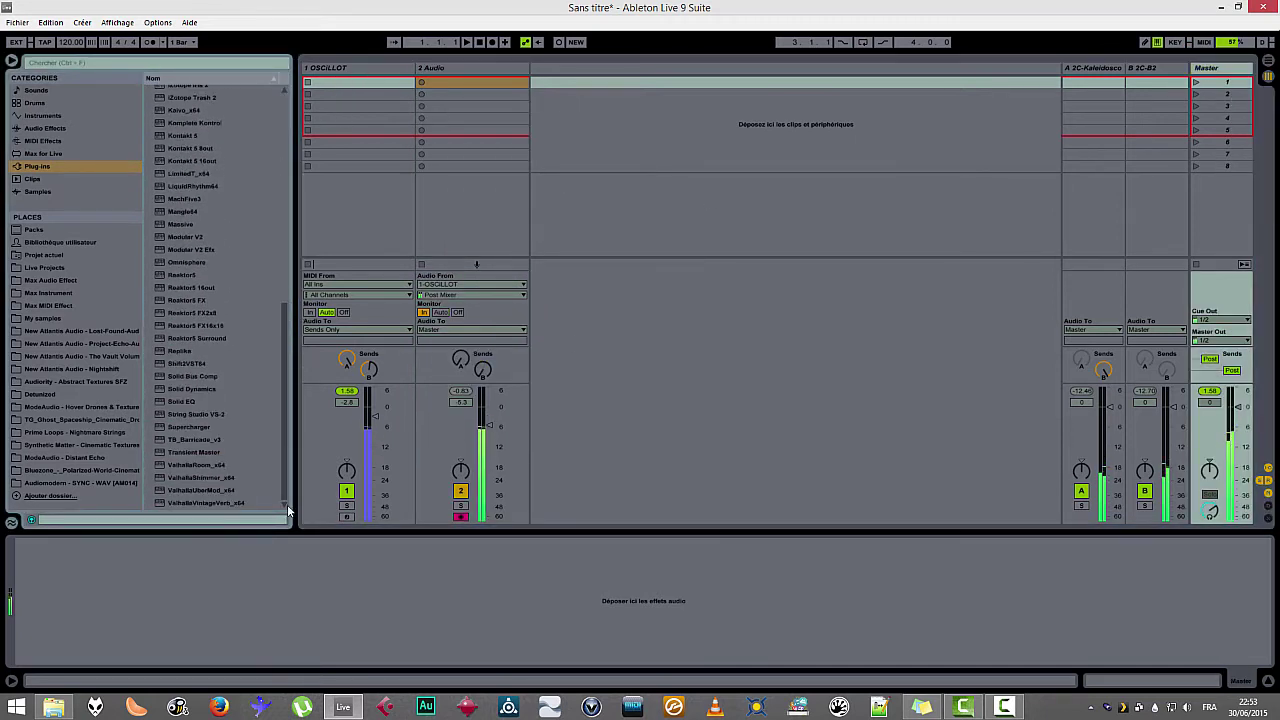
{"action": "left_click_drag", "start_coordinate": [202, 438], "coordinate": [1210, 80]}
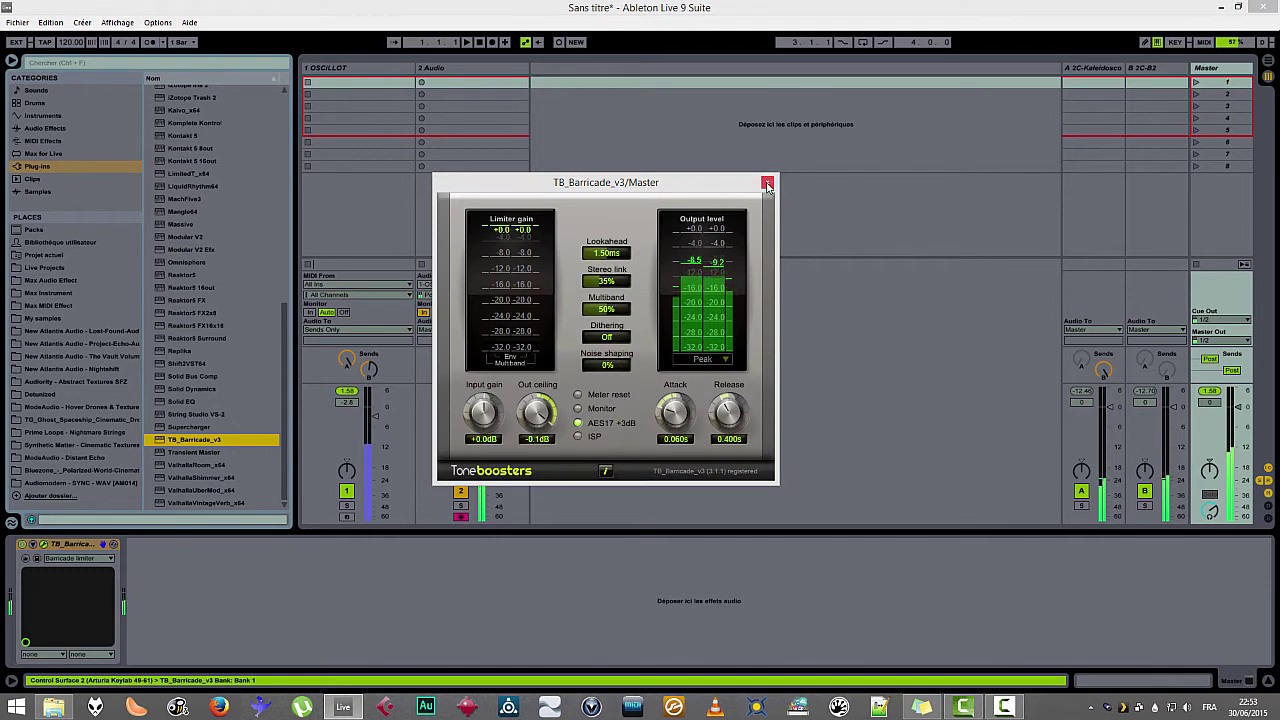
{"action": "left_click", "coordinate": [775, 180]}
{"action": "left_click", "coordinate": [557, 78]}
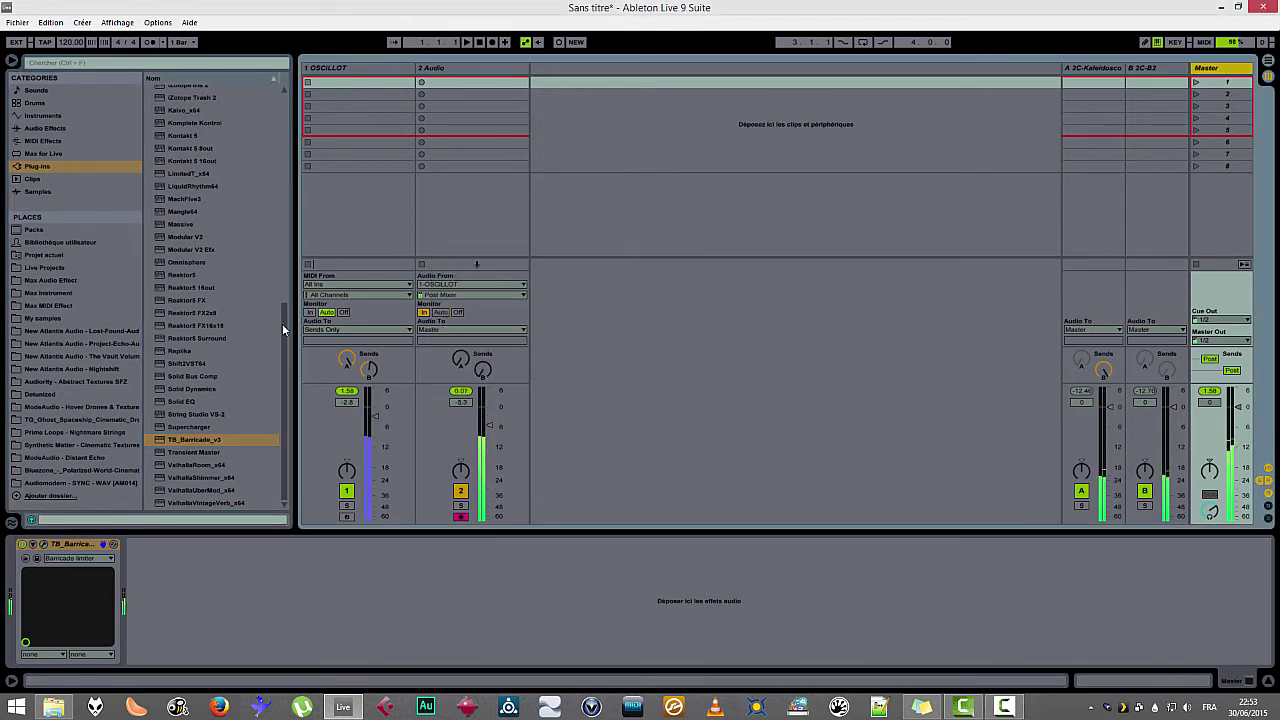
- Add Kontakt 5 on a new MIDI track and load Cacti.nki from the Geosonics library
{"action": "left_click_drag", "start_coordinate": [283, 322], "coordinate": [299, 246]}
{"action": "left_click", "coordinate": [192, 307]}
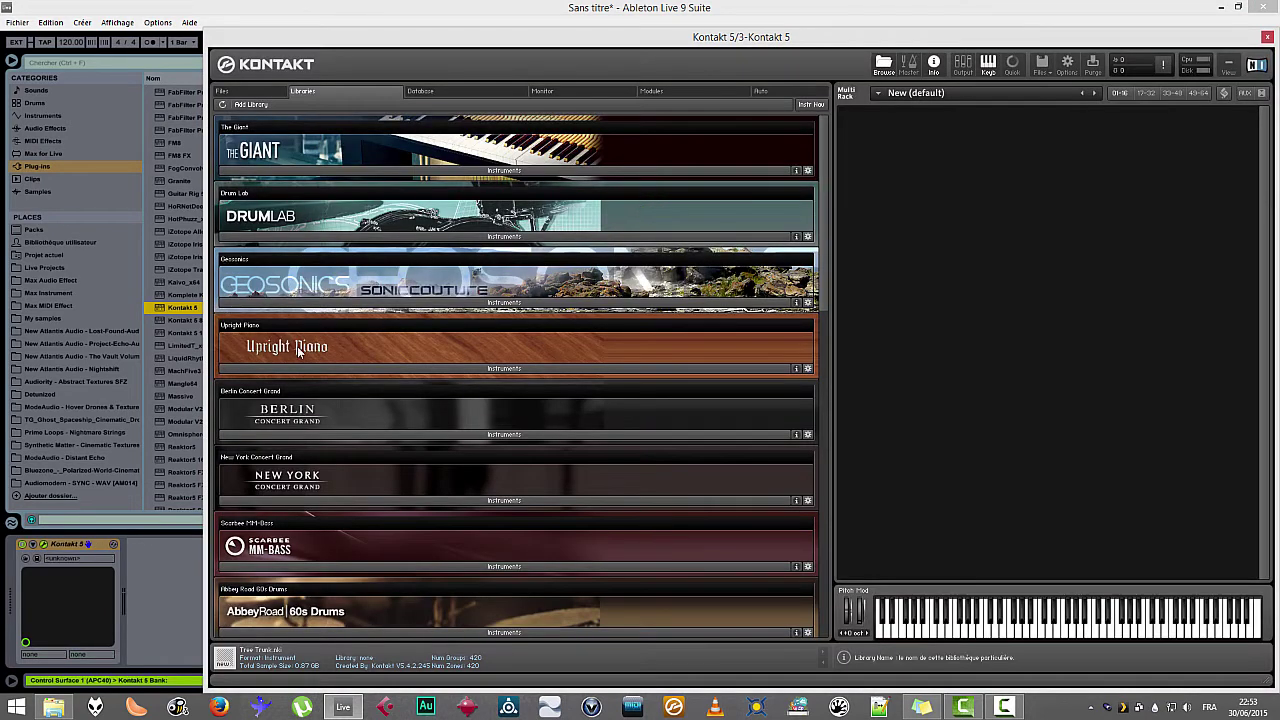
{"action": "left_click", "coordinate": [318, 302]}
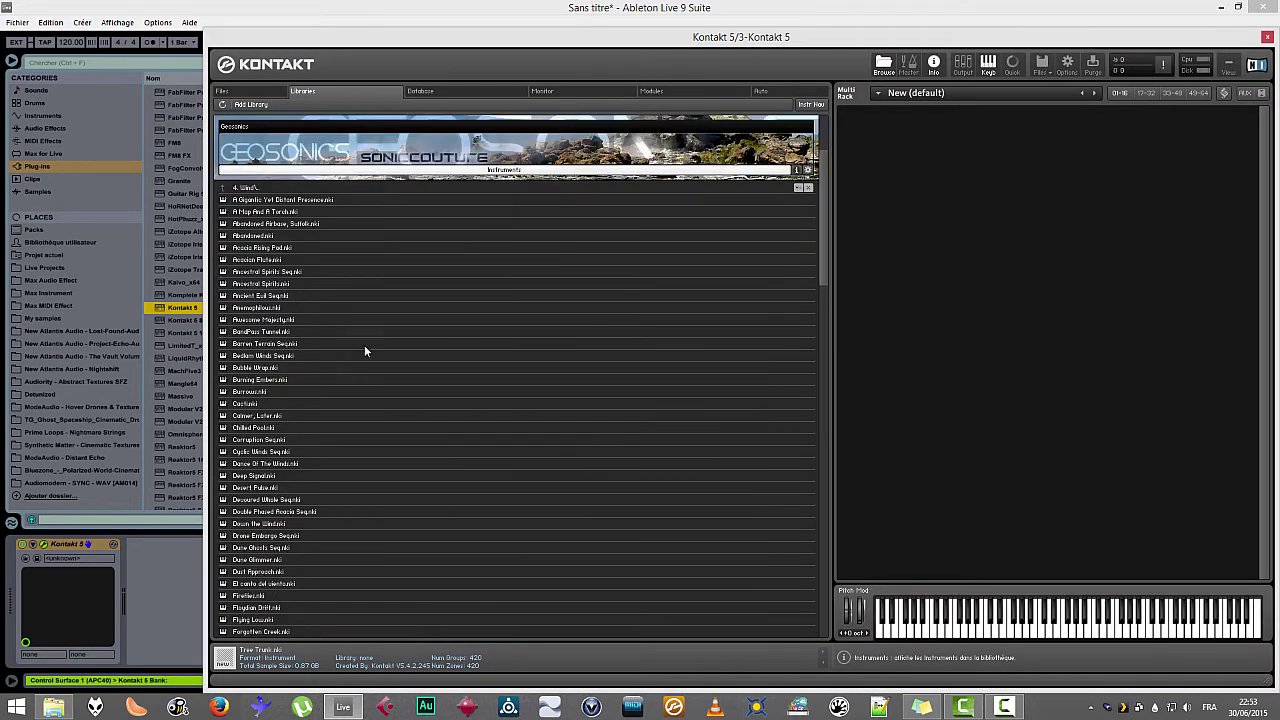
{"action": "double_click", "coordinate": [247, 403]}
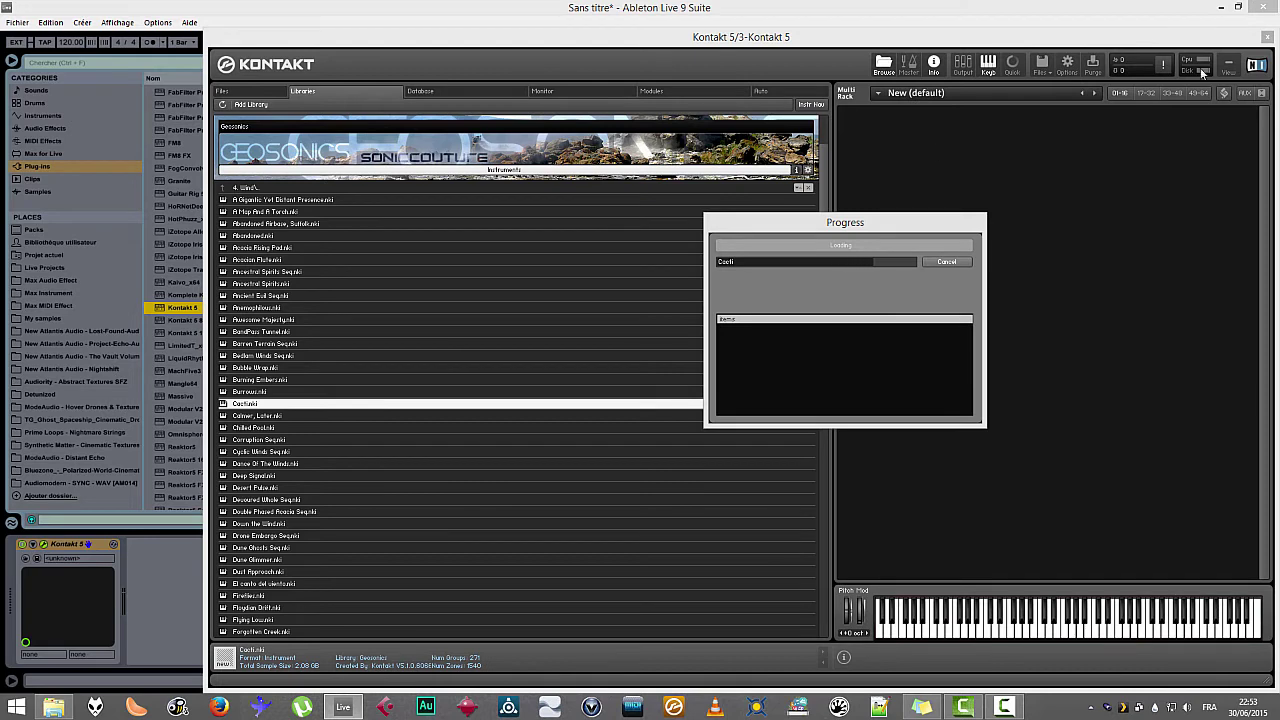
{"action": "left_click", "coordinate": [1267, 38]}
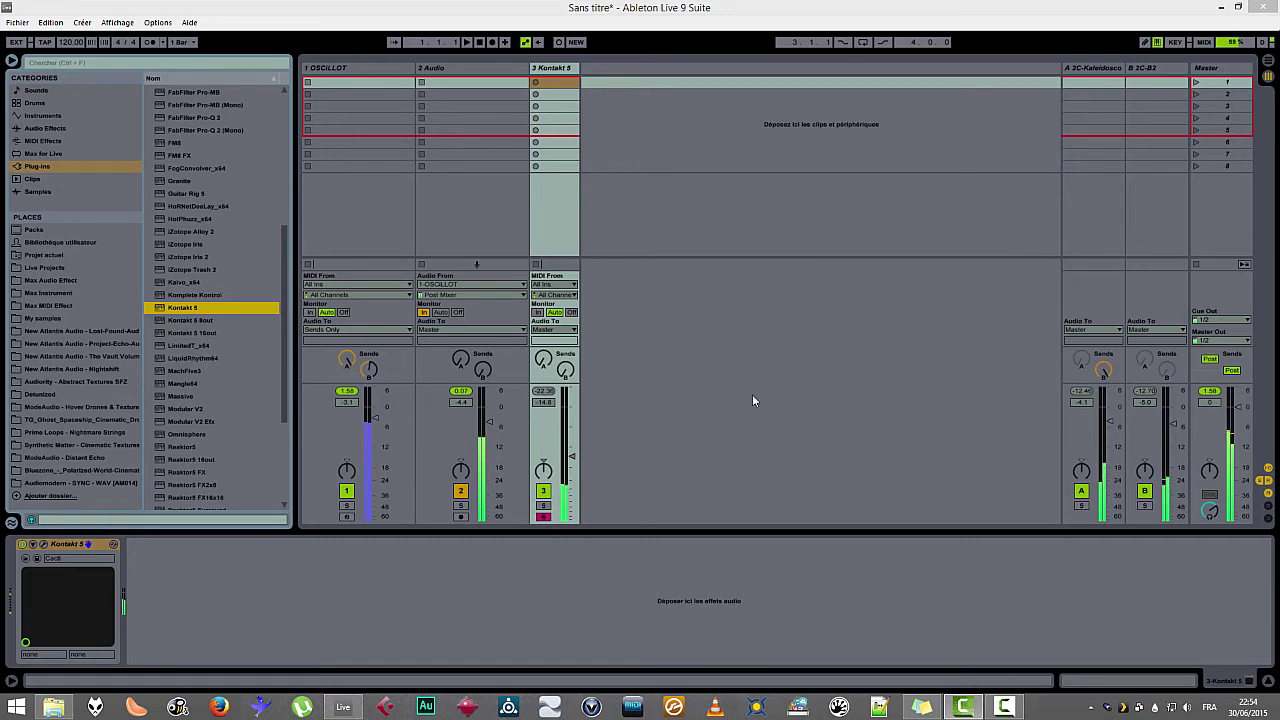
- Raise sends A and B on the Kontakt 5 track, send A on return track B, and send B on return track A
{"action": "left_click_drag", "start_coordinate": [544, 361], "coordinate": [544, 351]}
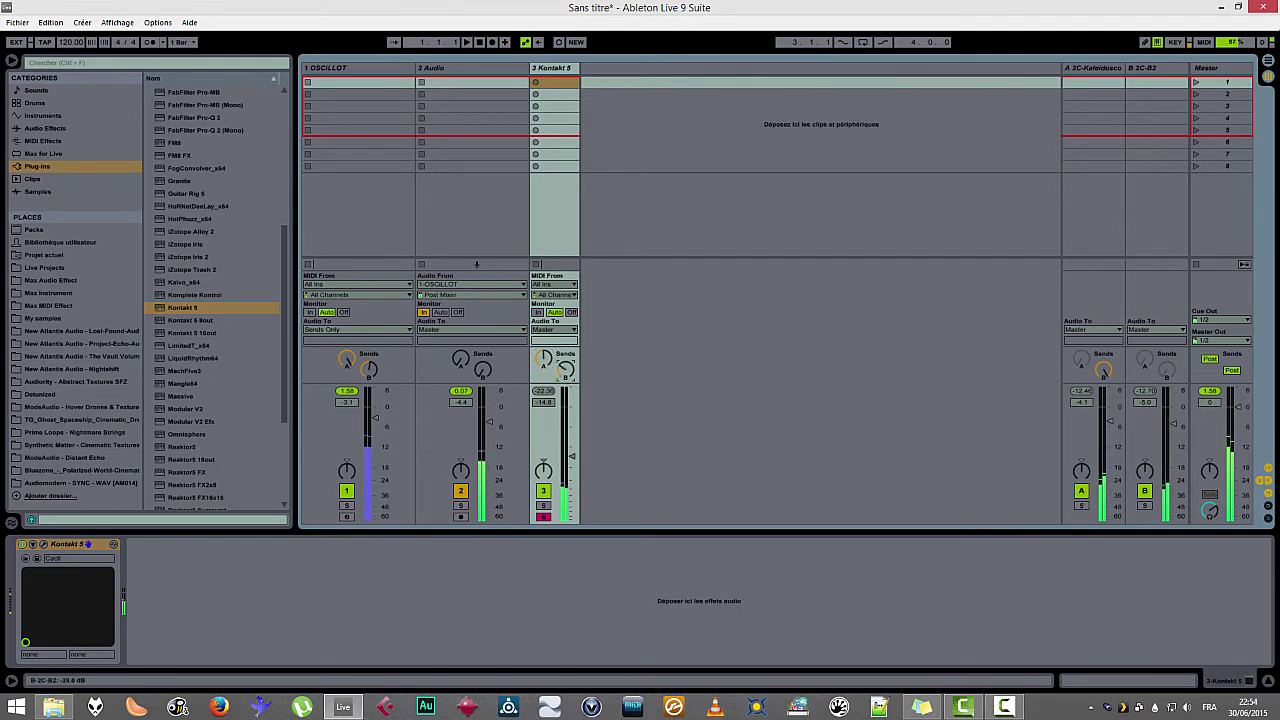
{"action": "left_click_drag", "start_coordinate": [565, 368], "coordinate": [565, 358]}
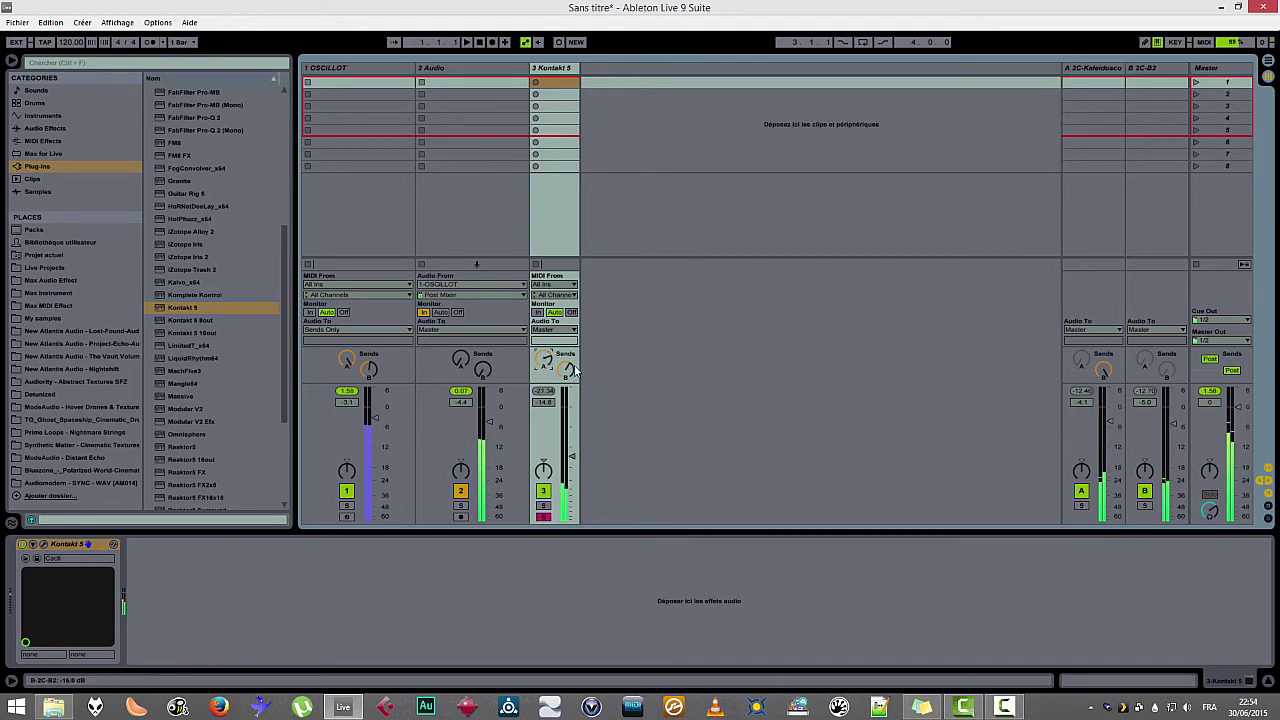
{"action": "left_click", "coordinate": [1144, 361]}
{"action": "left_click_drag", "start_coordinate": [1104, 370], "coordinate": [1104, 356]}
- Insert a third return track, C, and add the HotPhuzz_x64 distortion plug-in to it
{"action": "right_click", "coordinate": [1029, 75]}
{"action": "left_click", "coordinate": [1085, 102]}
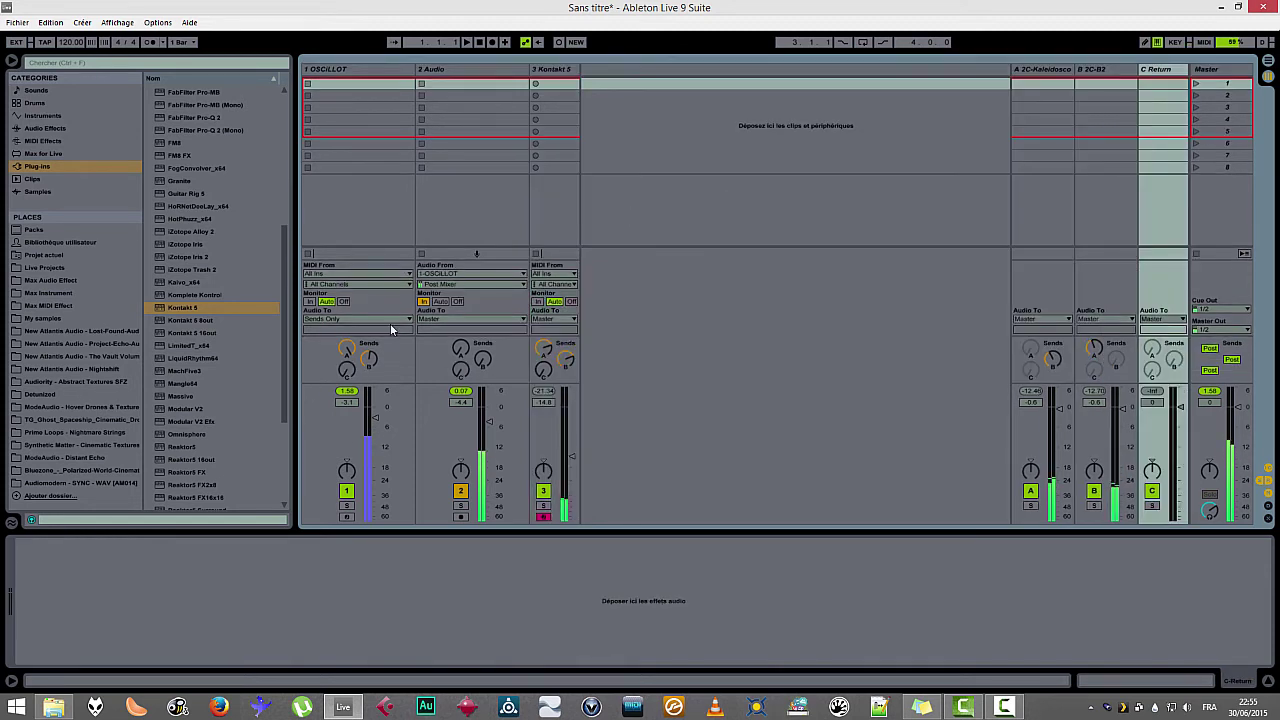
{"action": "left_click", "coordinate": [195, 269]}
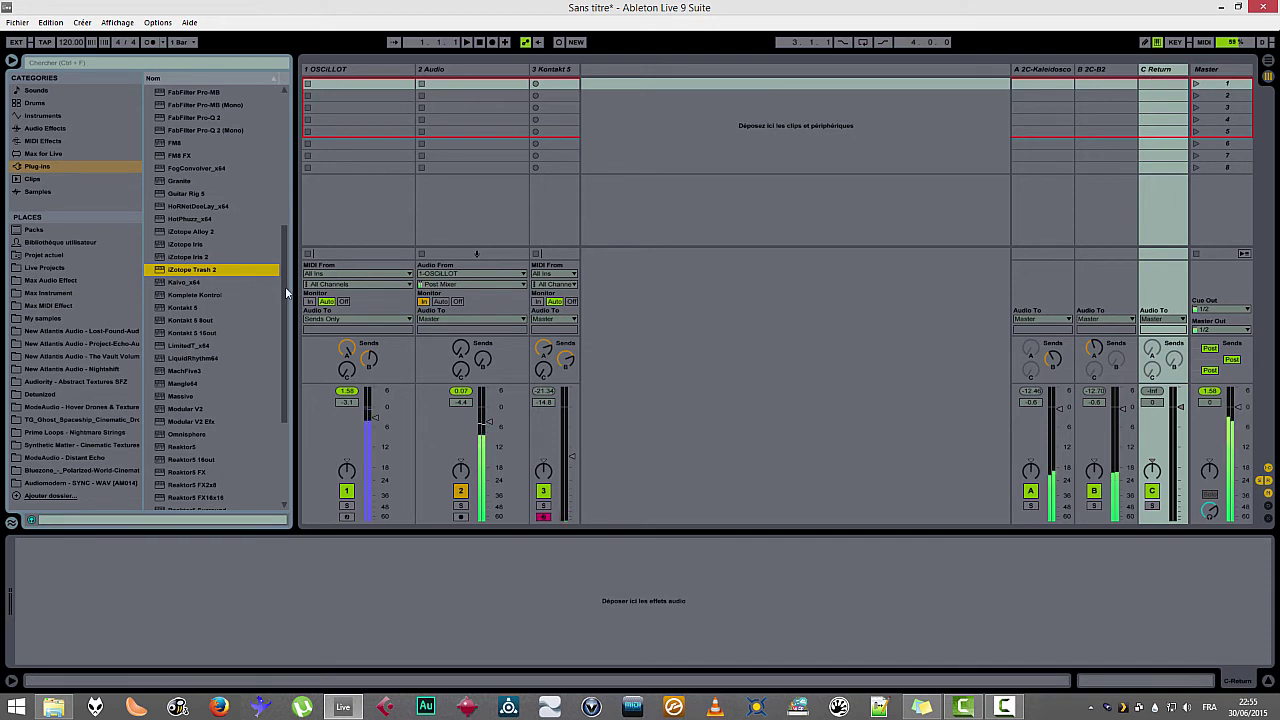
{"action": "mouse_move", "coordinate": [285, 292]}
{"action": "left_mouse_down"}
{"action": "mouse_move", "coordinate": [278, 383]}
{"action": "mouse_move", "coordinate": [284, 277]}
{"action": "left_mouse_up"}
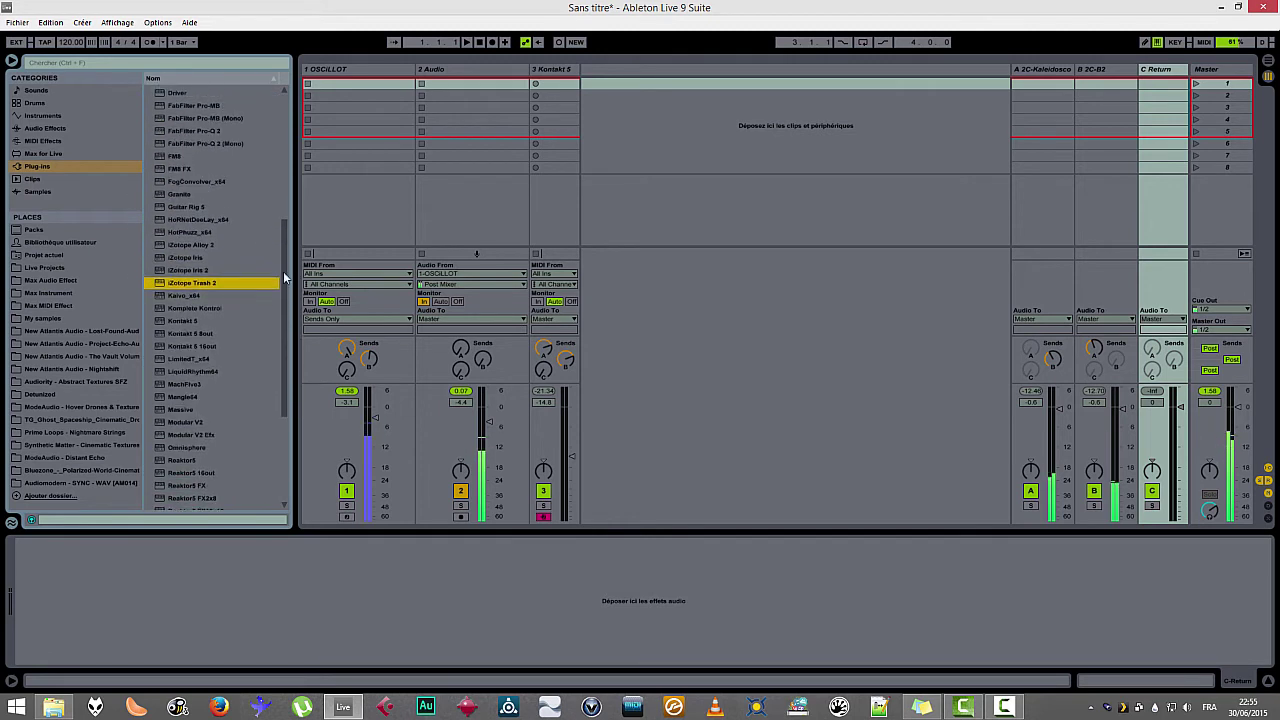
{"action": "left_click_drag", "start_coordinate": [196, 232], "coordinate": [1176, 80]}
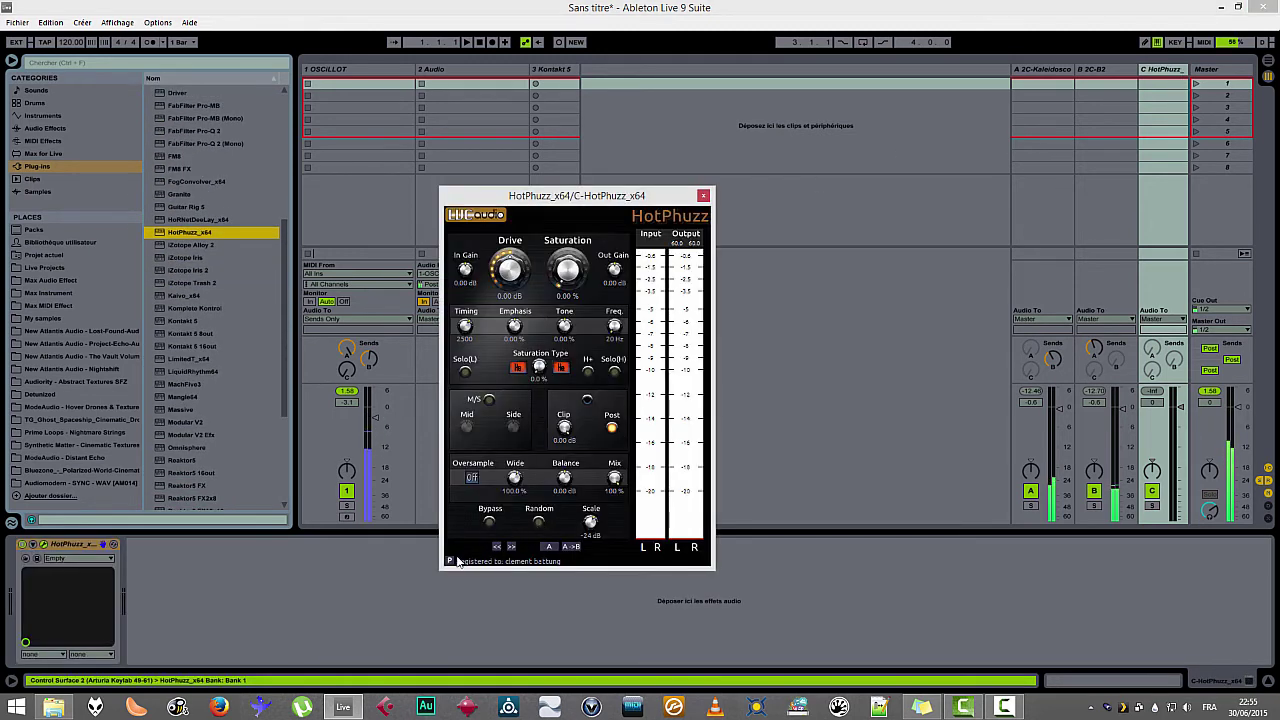
- Load the factory preset DNF Saturated Thinner in HotPhuzz
{"action": "left_click", "coordinate": [452, 561]}
{"action": "mouse_move", "coordinate": [570, 421]}
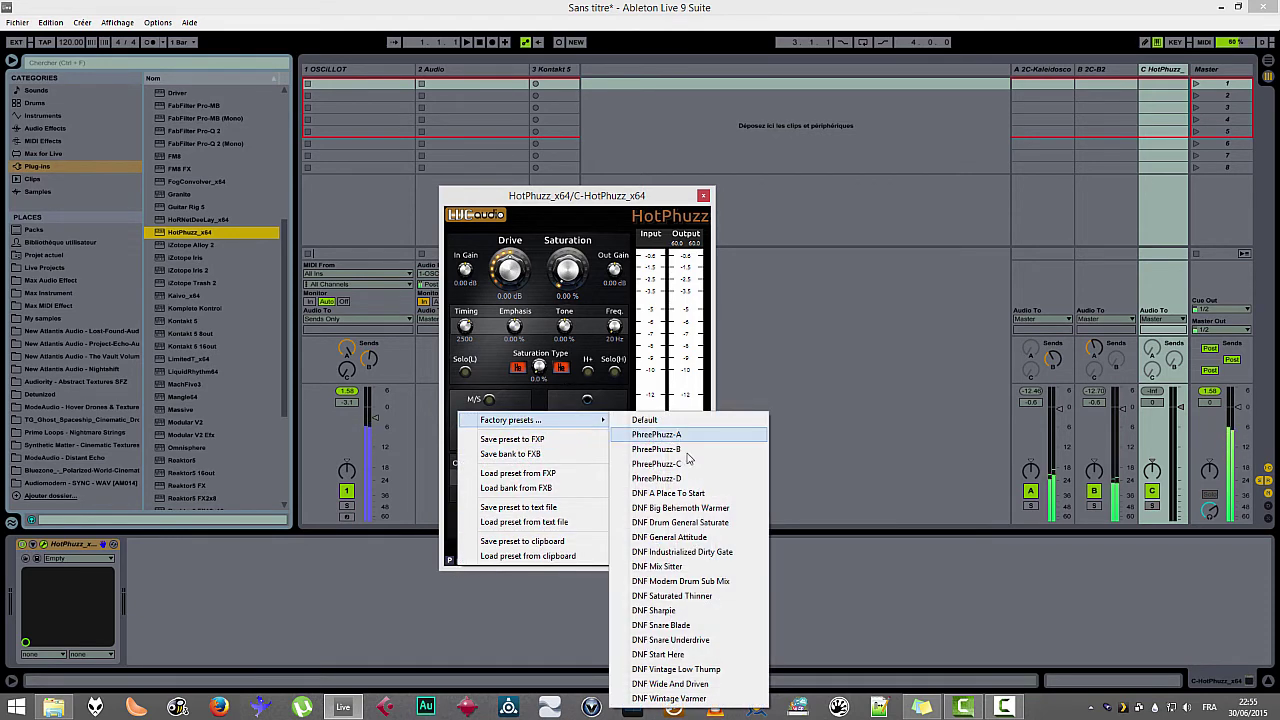
{"action": "left_click", "coordinate": [672, 595]}
- Raise send C on the OSCiLLOT, Audio and Kontakt 5 tracks, and raise send B on return track C
{"action": "left_click_drag", "start_coordinate": [649, 195], "coordinate": [836, 155]}
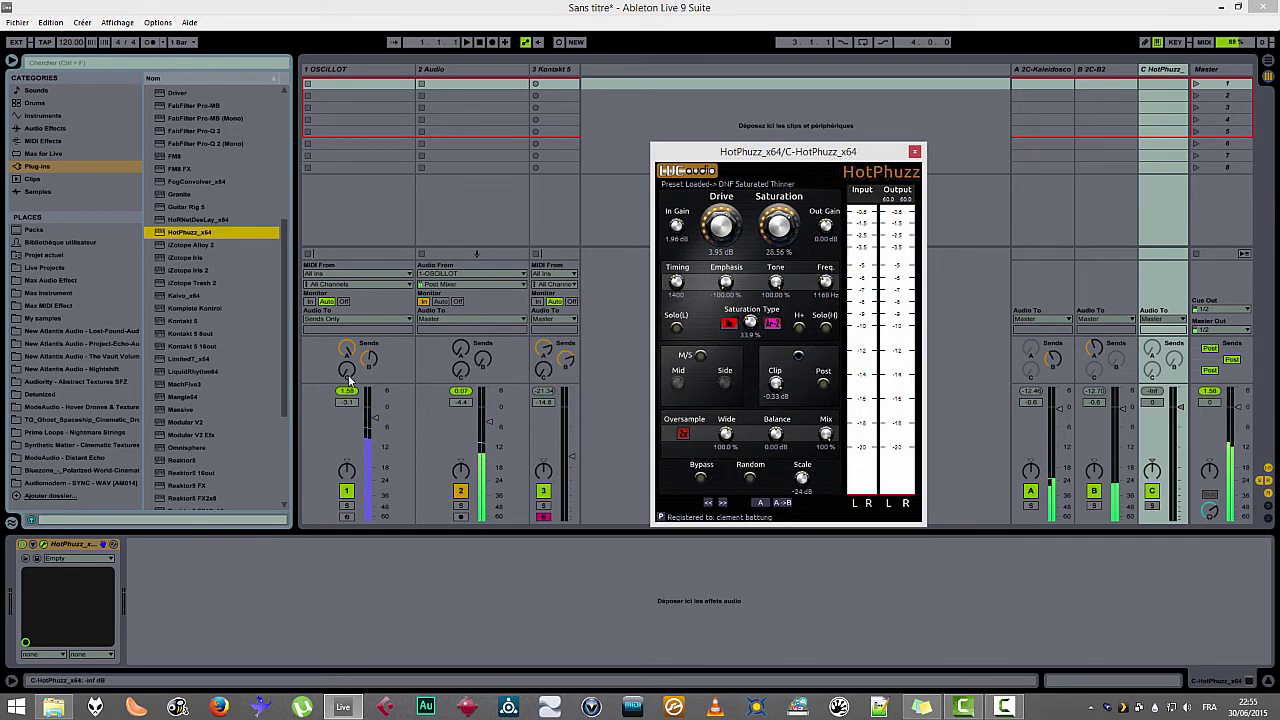
{"action": "left_click_drag", "start_coordinate": [1152, 390], "coordinate": [1152, 346]}
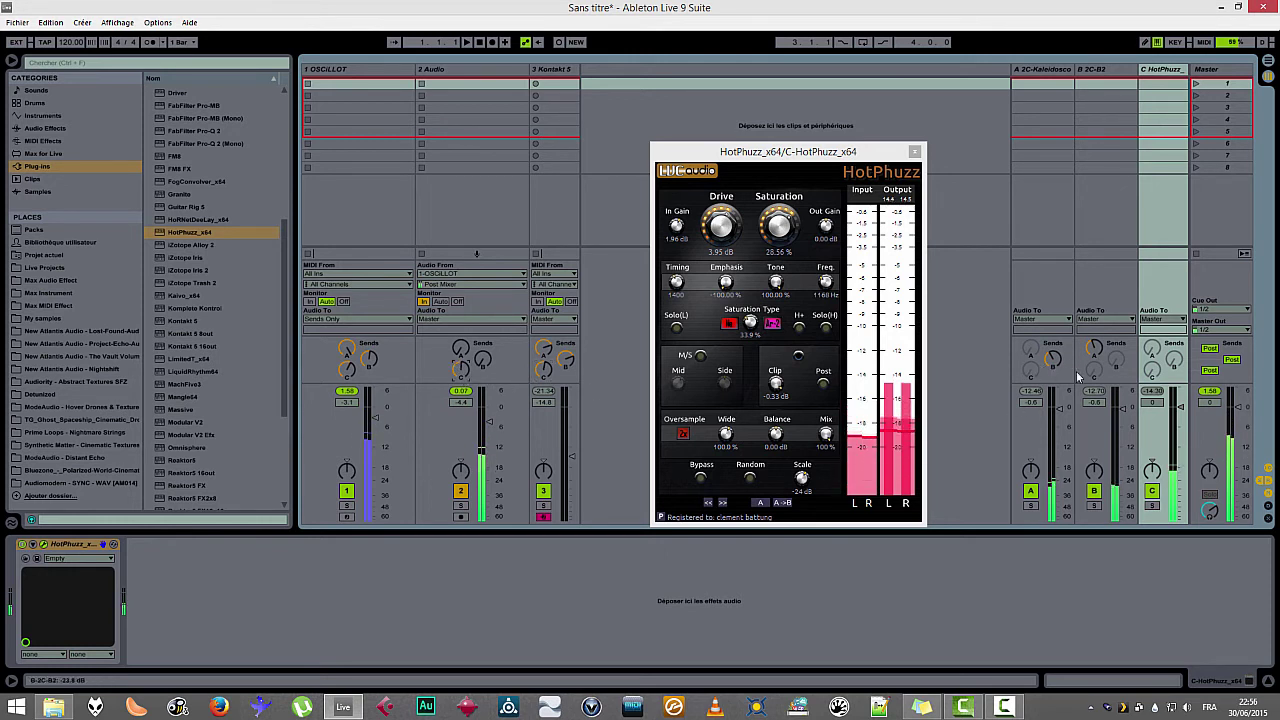
{"action": "right_click", "coordinate": [1175, 364]}
{"action": "key", "text": "Escape"}
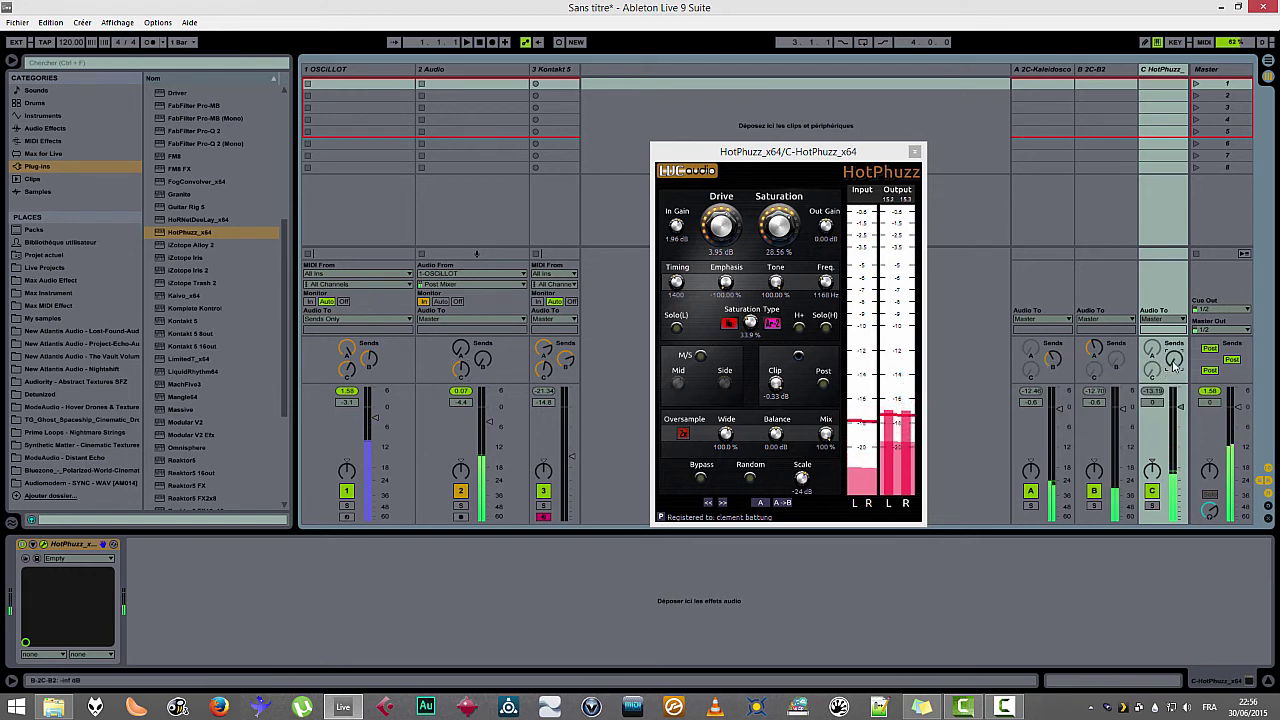
{"action": "left_click_drag", "start_coordinate": [1174, 362], "coordinate": [1149, 368]}
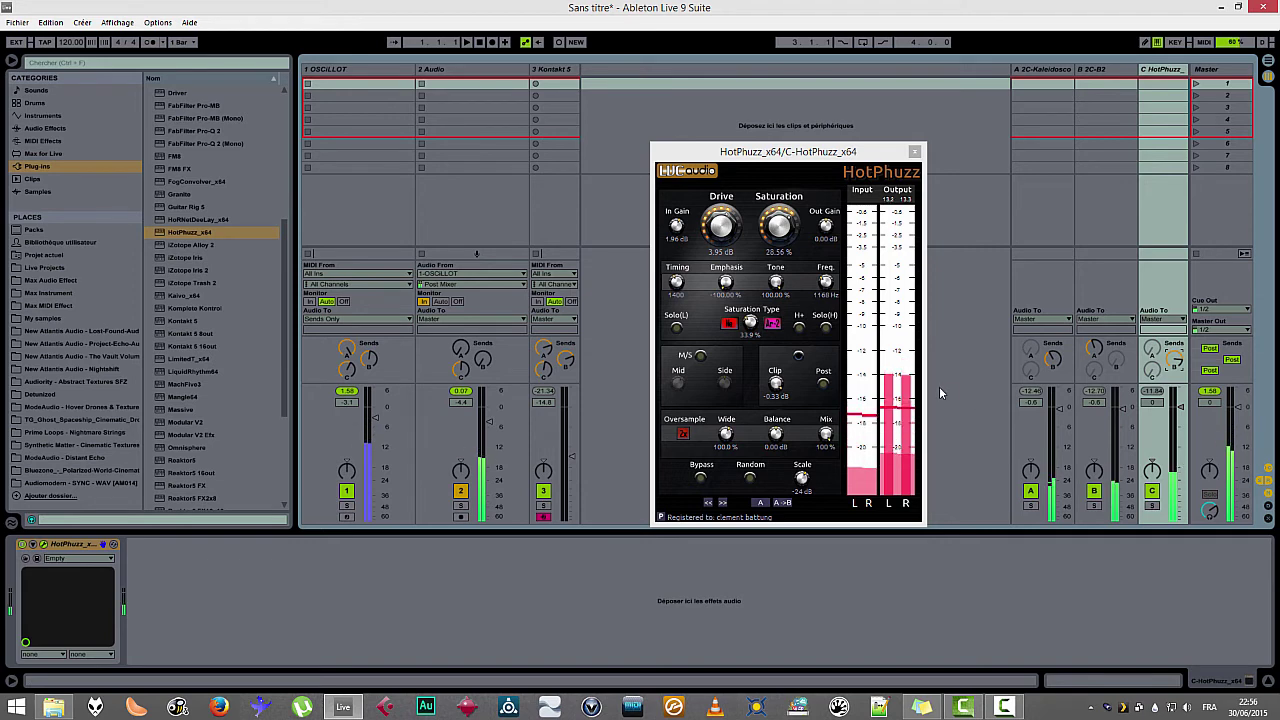
- Load the factory preset DNF Sharpie in HotPhuzz
{"action": "left_click", "coordinate": [660, 517]}
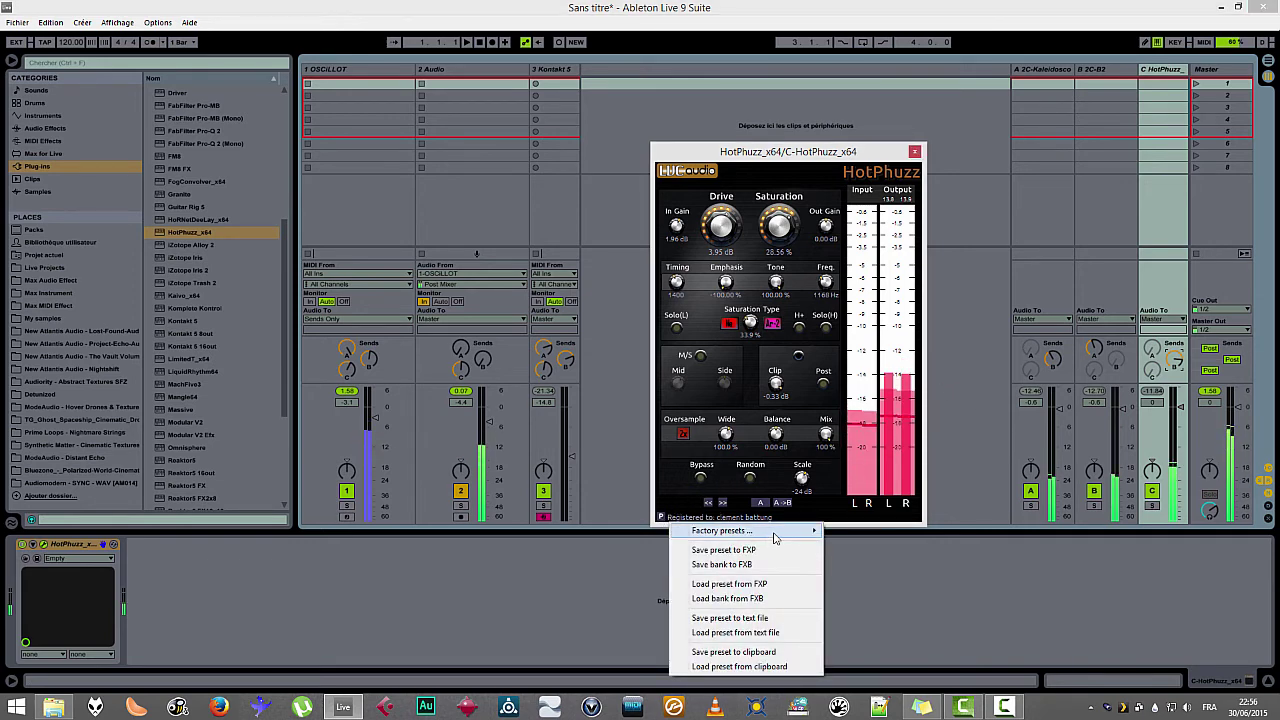
{"action": "mouse_move", "coordinate": [765, 530]}
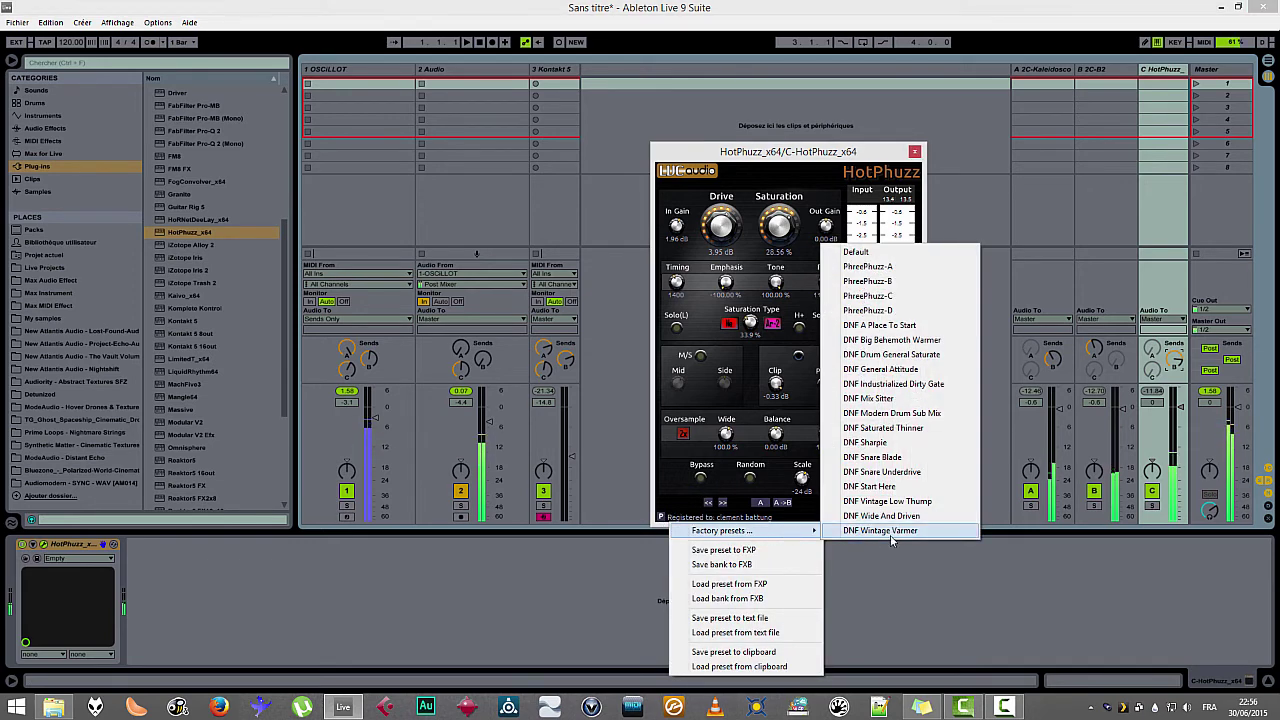
{"action": "left_click", "coordinate": [900, 443]}
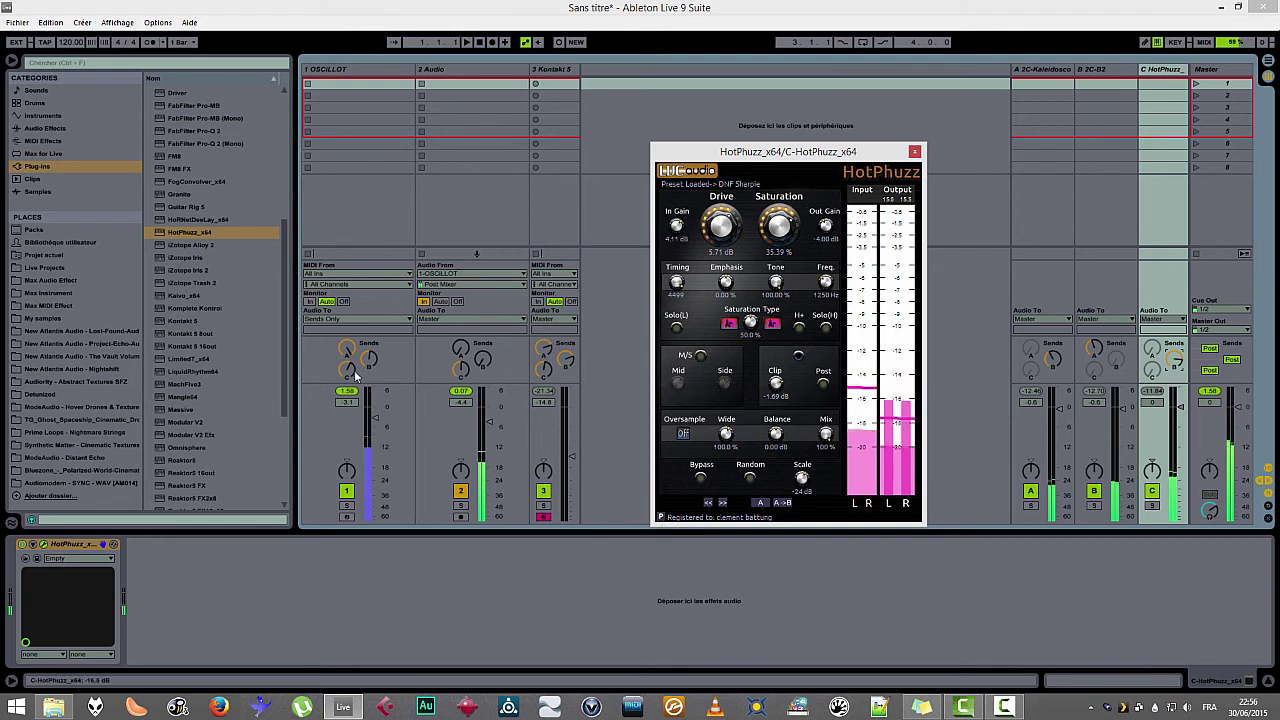
- Add the LimitedT_x64 limiter after OSCiLLOT on track 1, turn on its trim Learn function and close its window
{"action": "left_click_drag", "start_coordinate": [284, 288], "coordinate": [287, 338]}
{"action": "left_click_drag", "start_coordinate": [188, 247], "coordinate": [388, 593]}
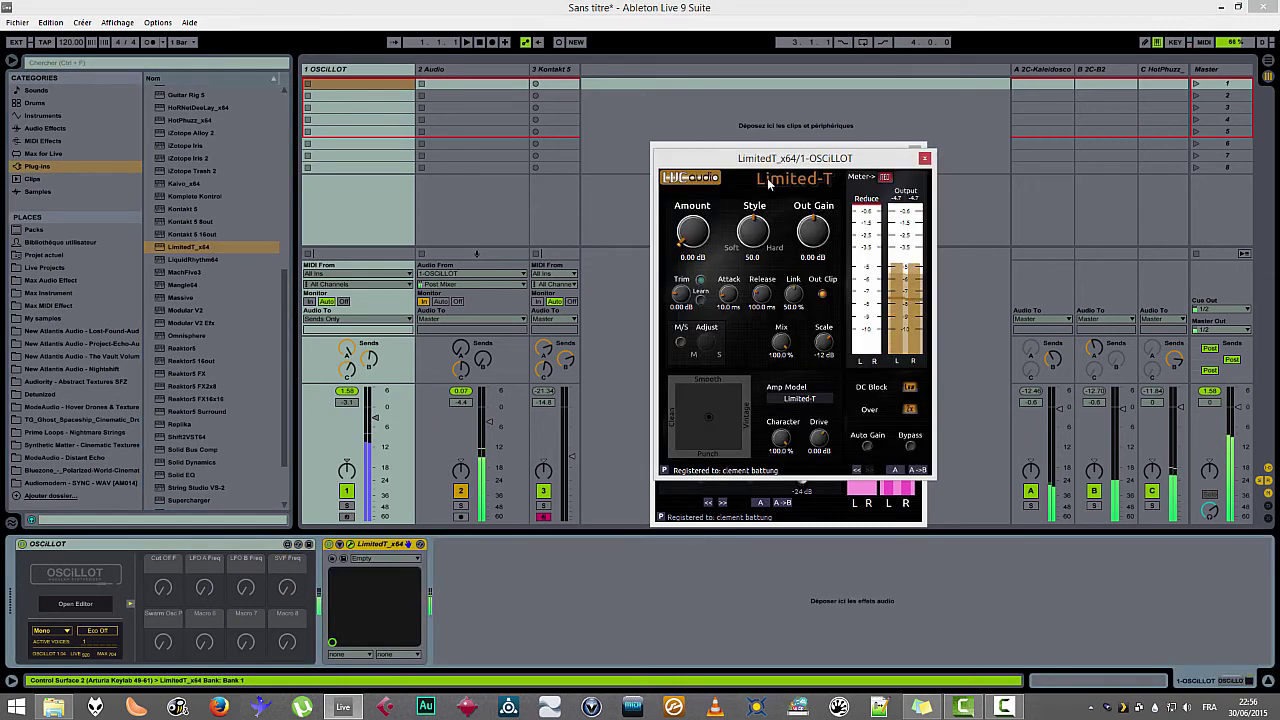
{"action": "left_click_drag", "start_coordinate": [722, 163], "coordinate": [355, 177]}
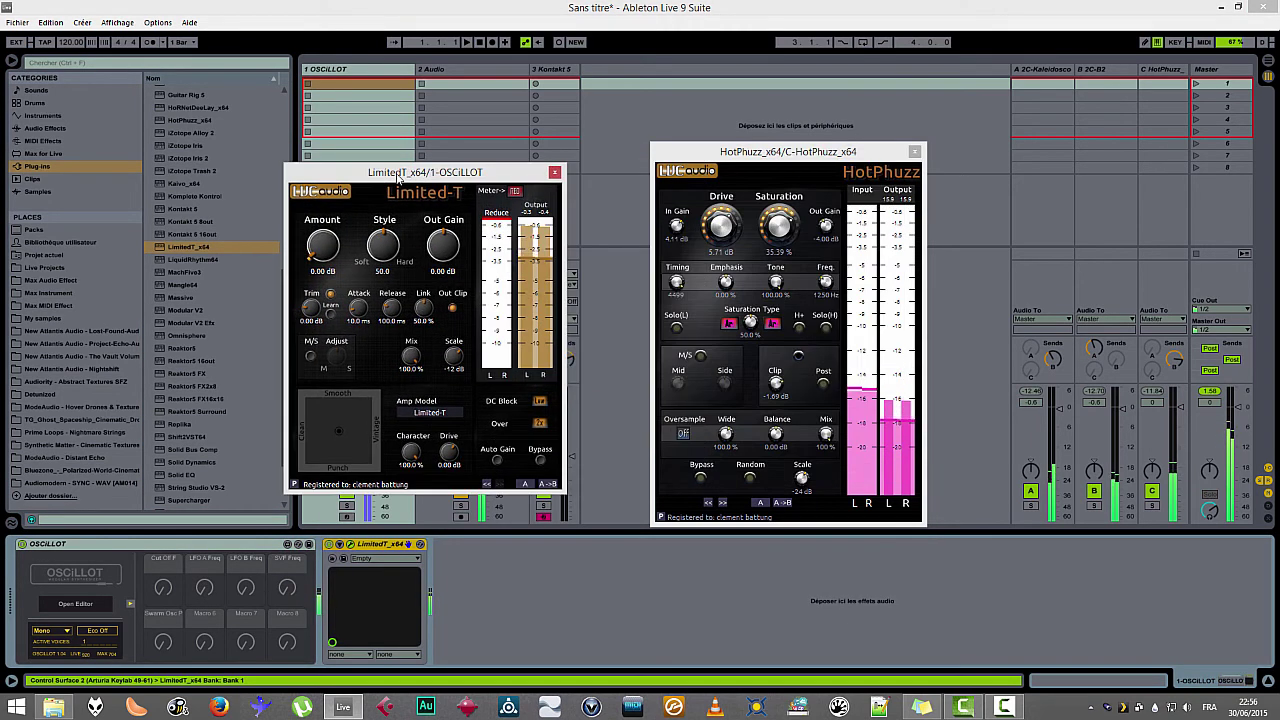
{"action": "left_click", "coordinate": [332, 314]}
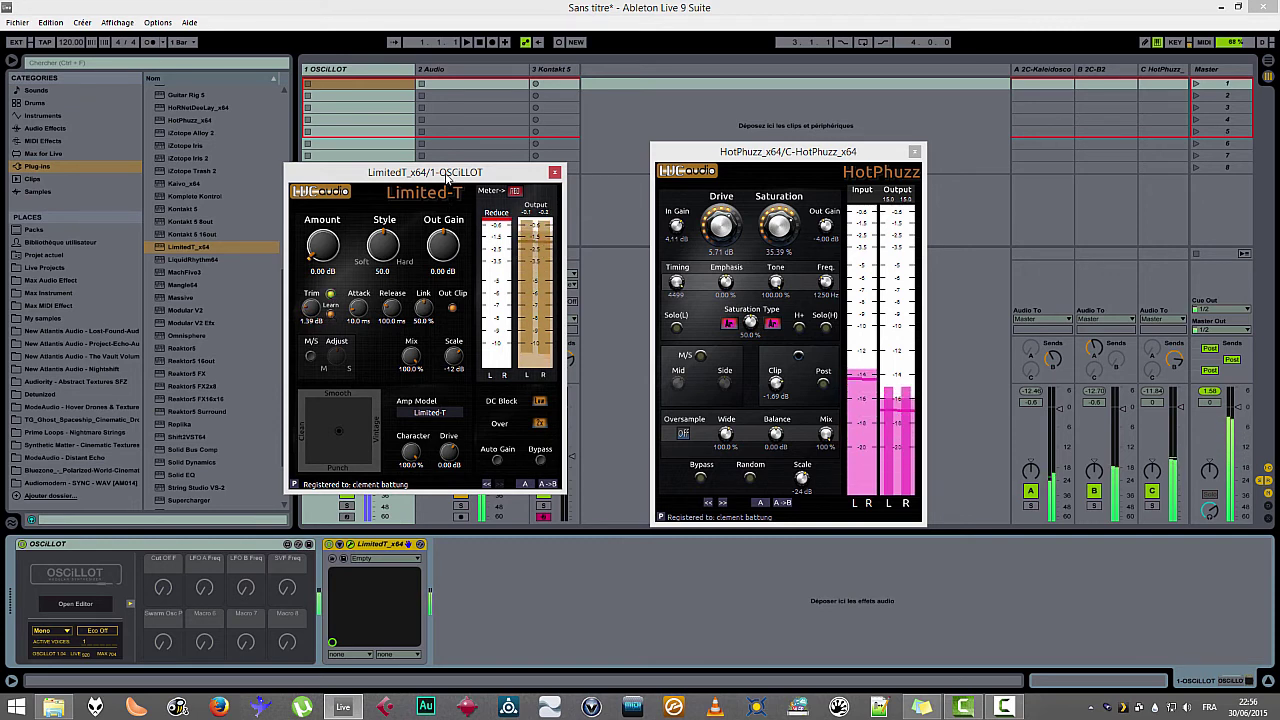
{"action": "left_click_drag", "start_coordinate": [416, 162], "coordinate": [263, 55]}
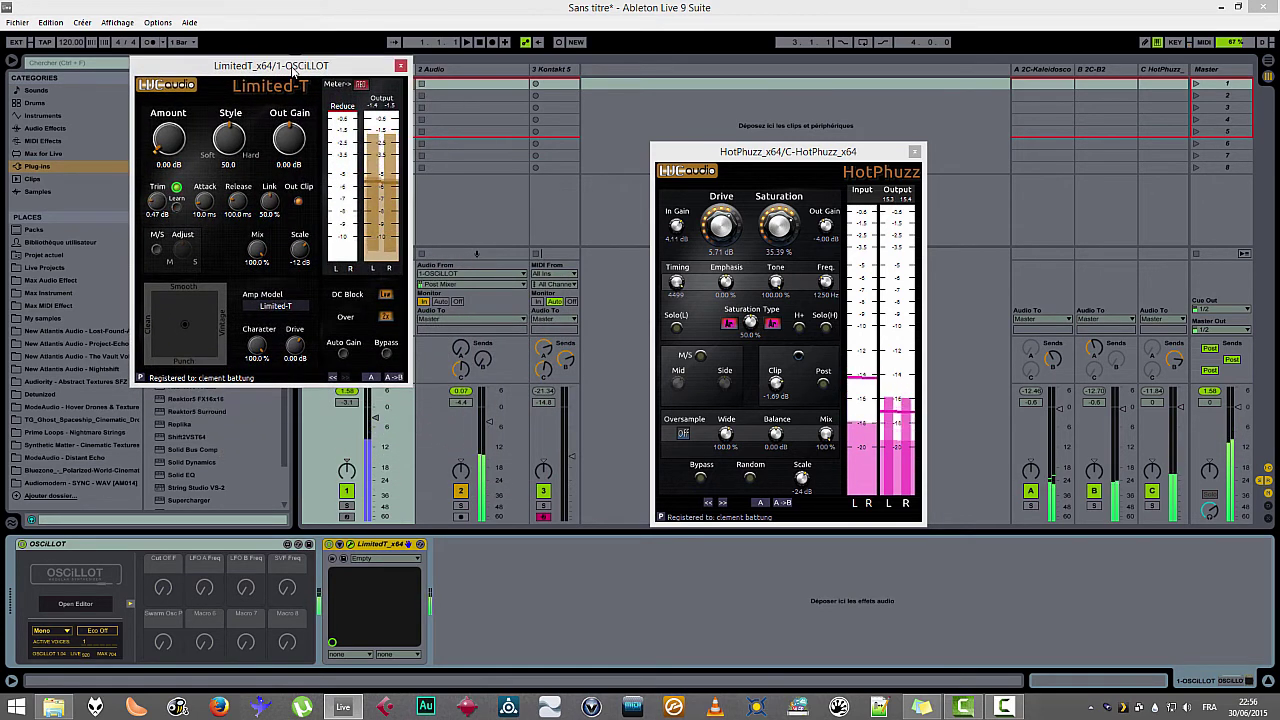
{"action": "left_click", "coordinate": [401, 66]}
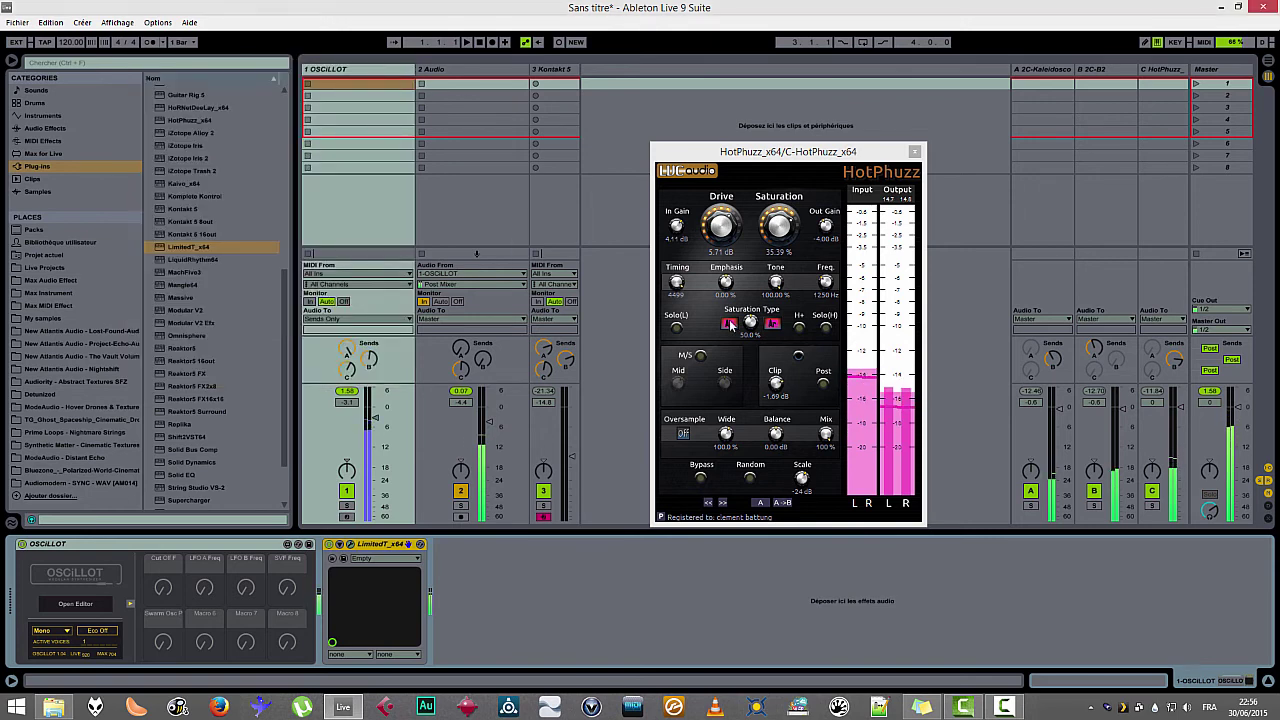
- Change the first saturation type in HotPhuzz and cycle through alternatives for the second one
{"action": "left_click", "coordinate": [730, 324]}
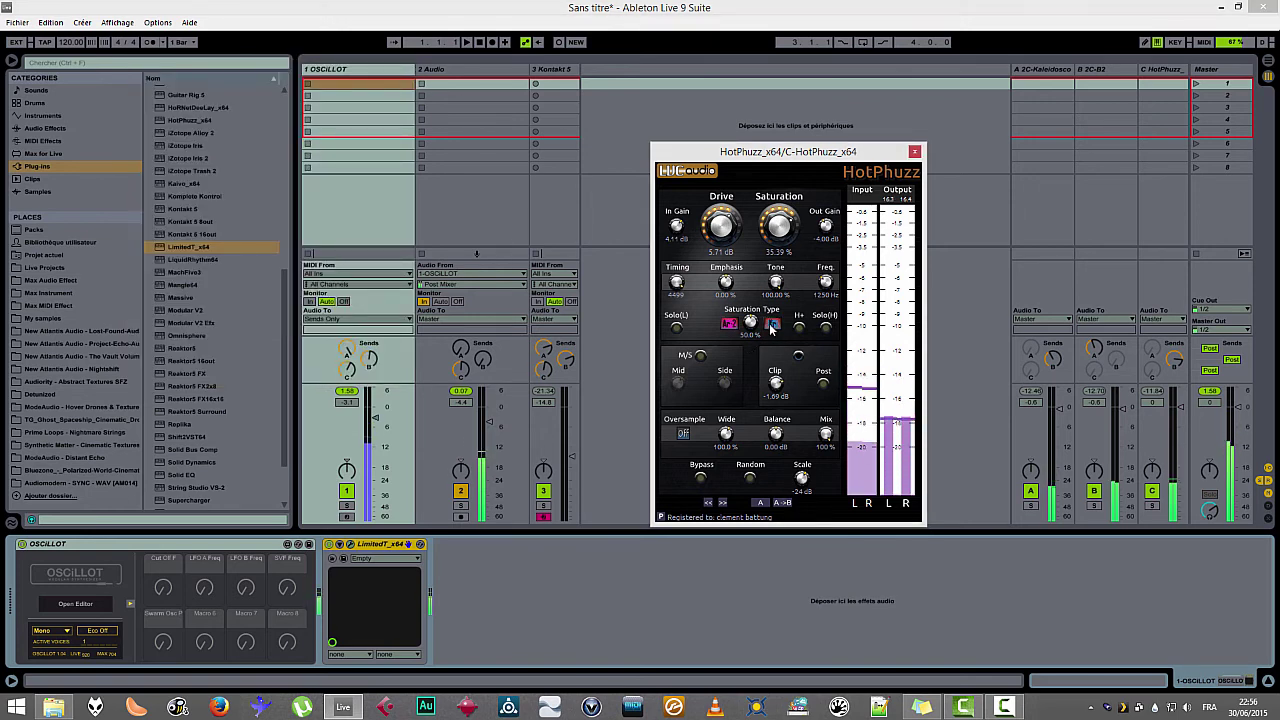
{"action": "left_click", "coordinate": [772, 325]}
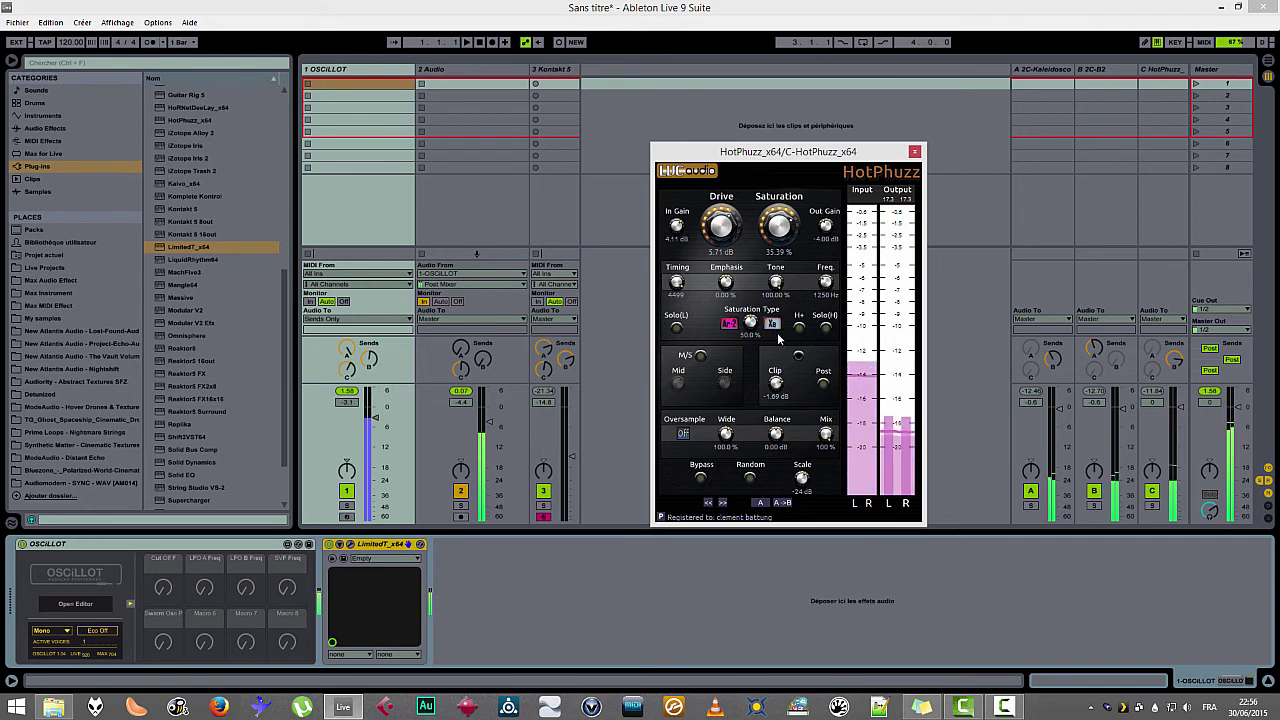
{"action": "left_click", "coordinate": [776, 331]}
{"action": "left_click", "coordinate": [775, 331]}
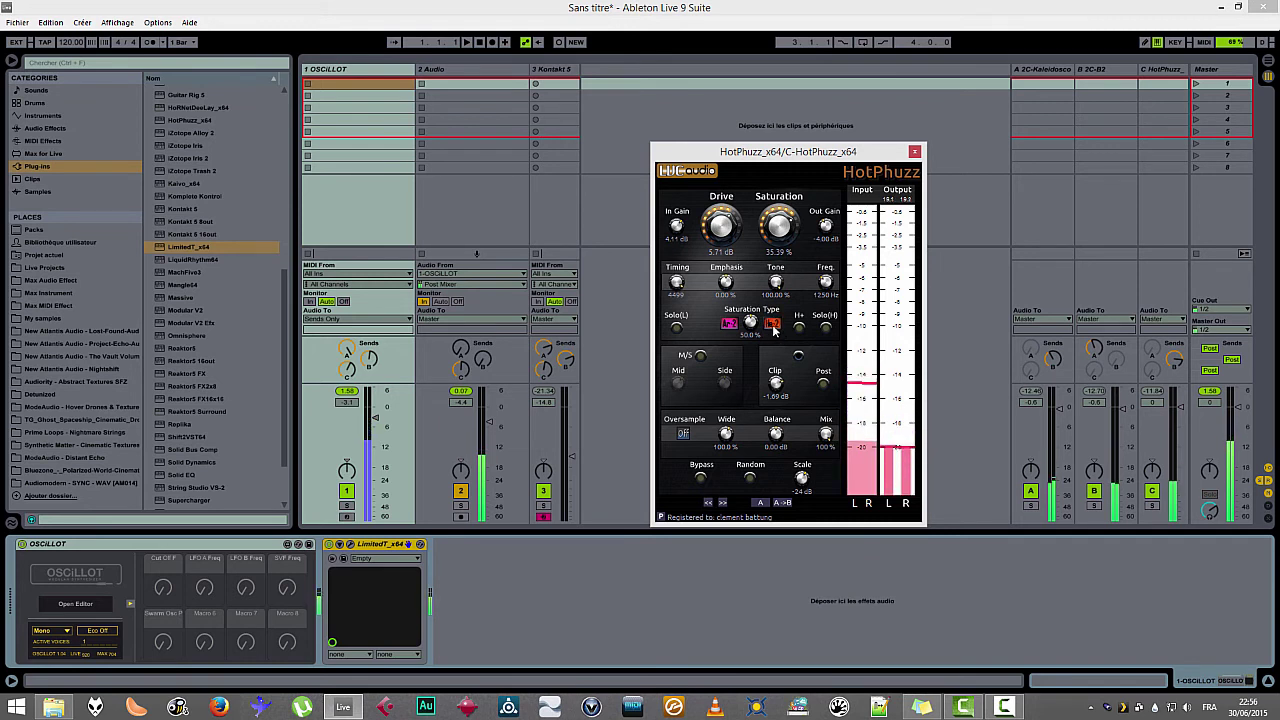
{"action": "left_click", "coordinate": [775, 331]}
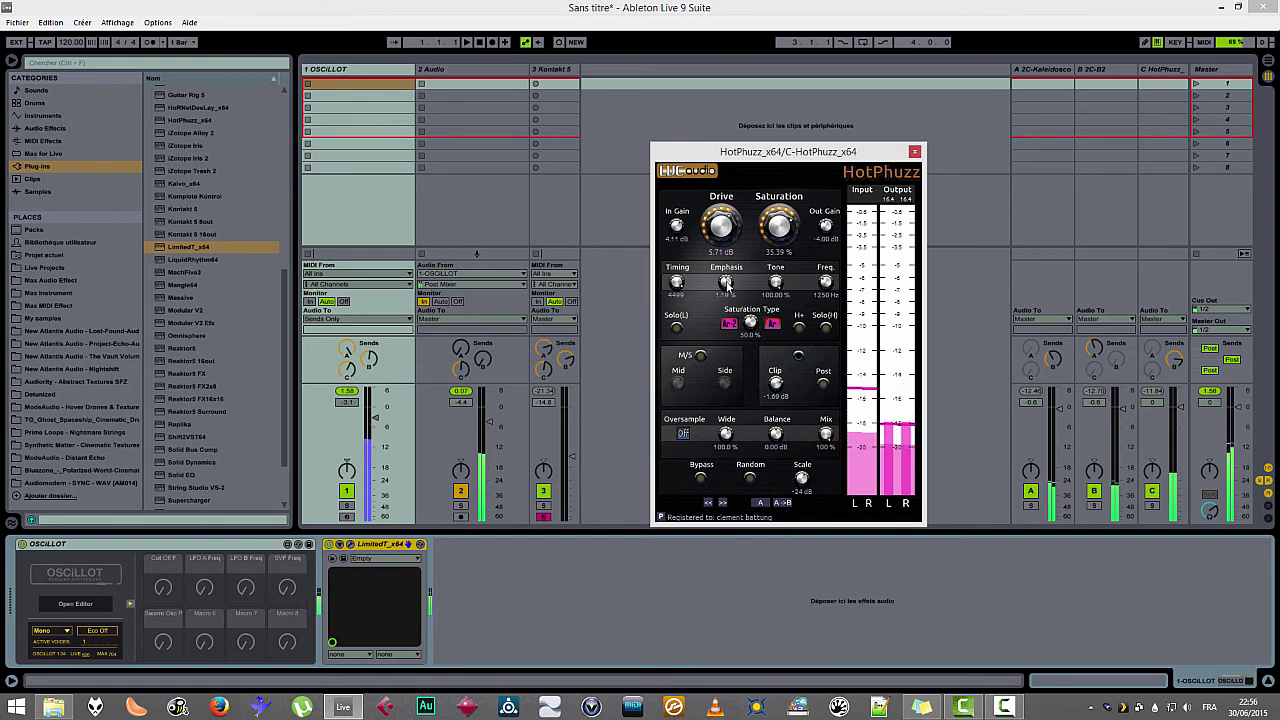
- Set HotPhuzz Emphasis and Tone to 100 %, Freq. to 2116 Hz and Timing to 1969, and close its window
{"action": "left_click_drag", "start_coordinate": [726, 284], "coordinate": [735, 240]}
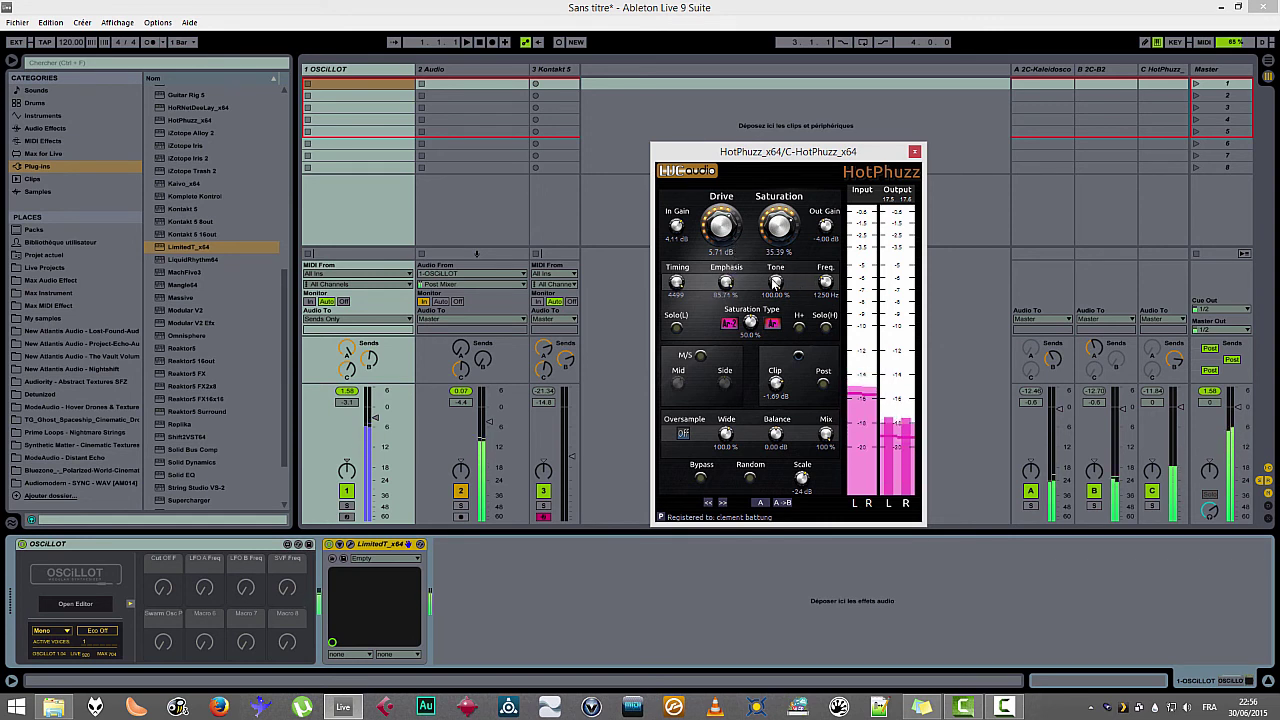
{"action": "left_click_drag", "start_coordinate": [775, 283], "coordinate": [790, 346]}
{"action": "left_click_drag", "start_coordinate": [825, 290], "coordinate": [798, 205]}
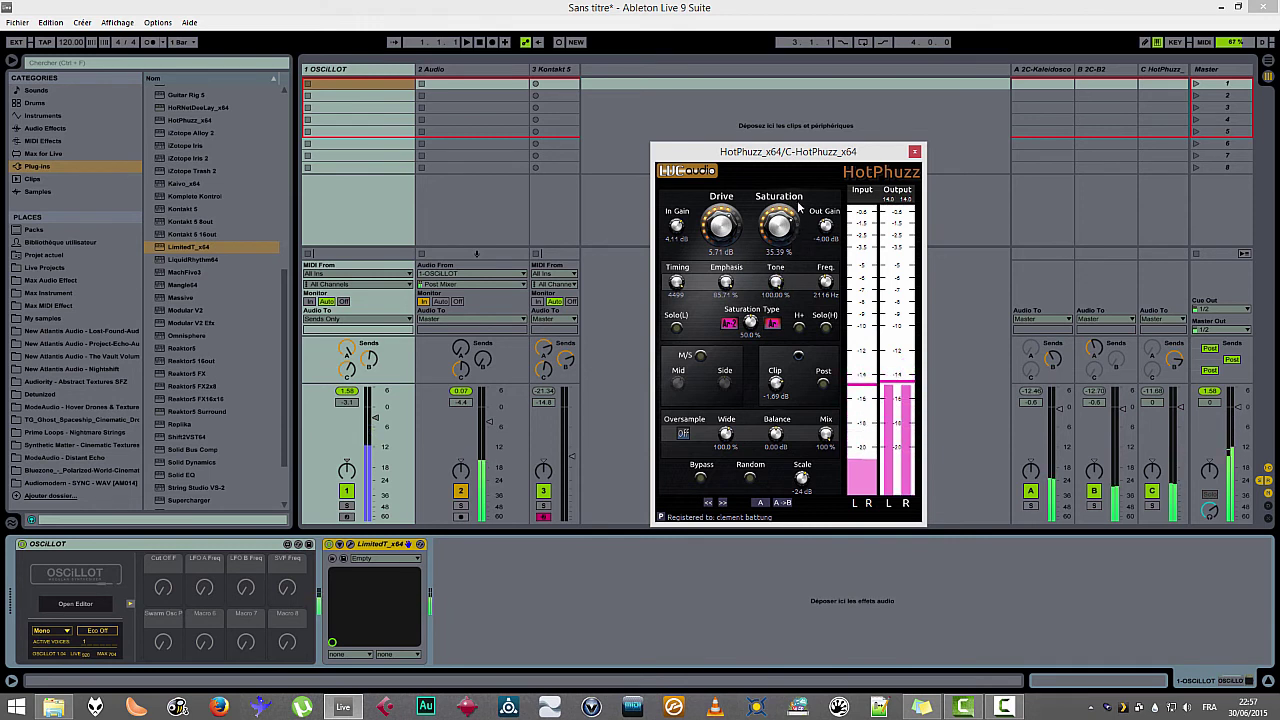
{"action": "left_click_drag", "start_coordinate": [730, 285], "coordinate": [689, 333]}
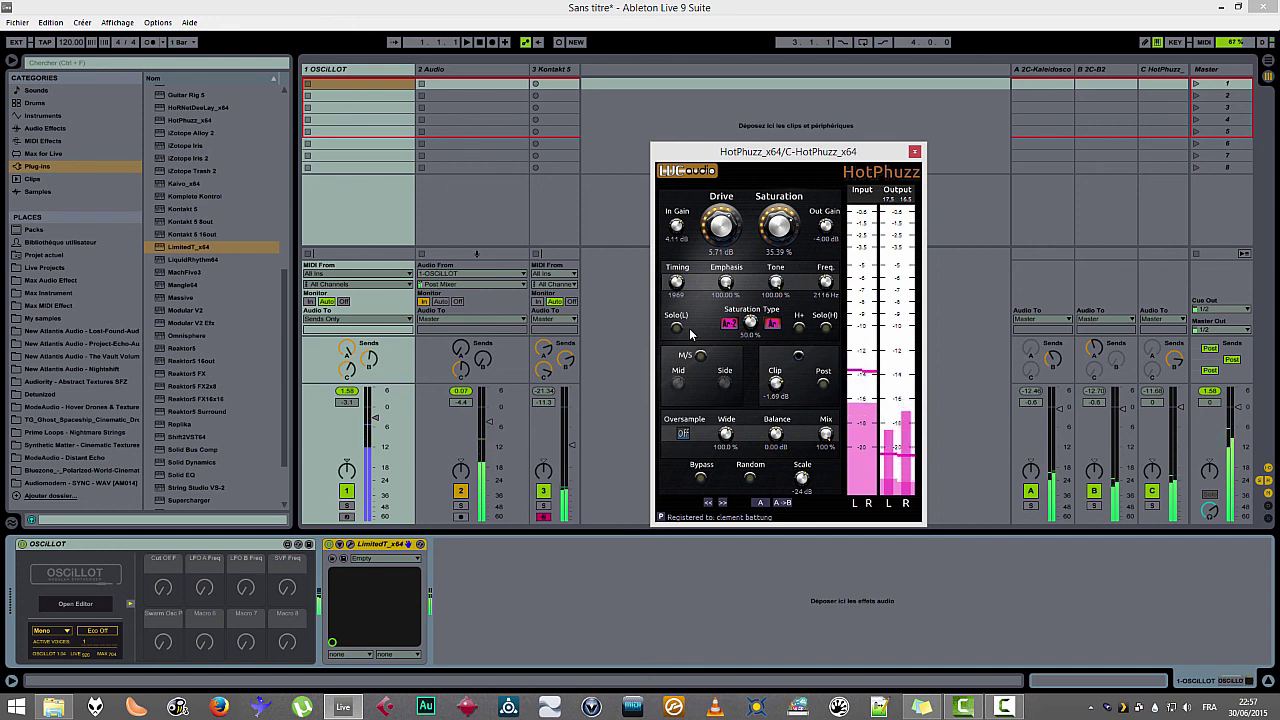
{"action": "left_click", "coordinate": [481, 43]}
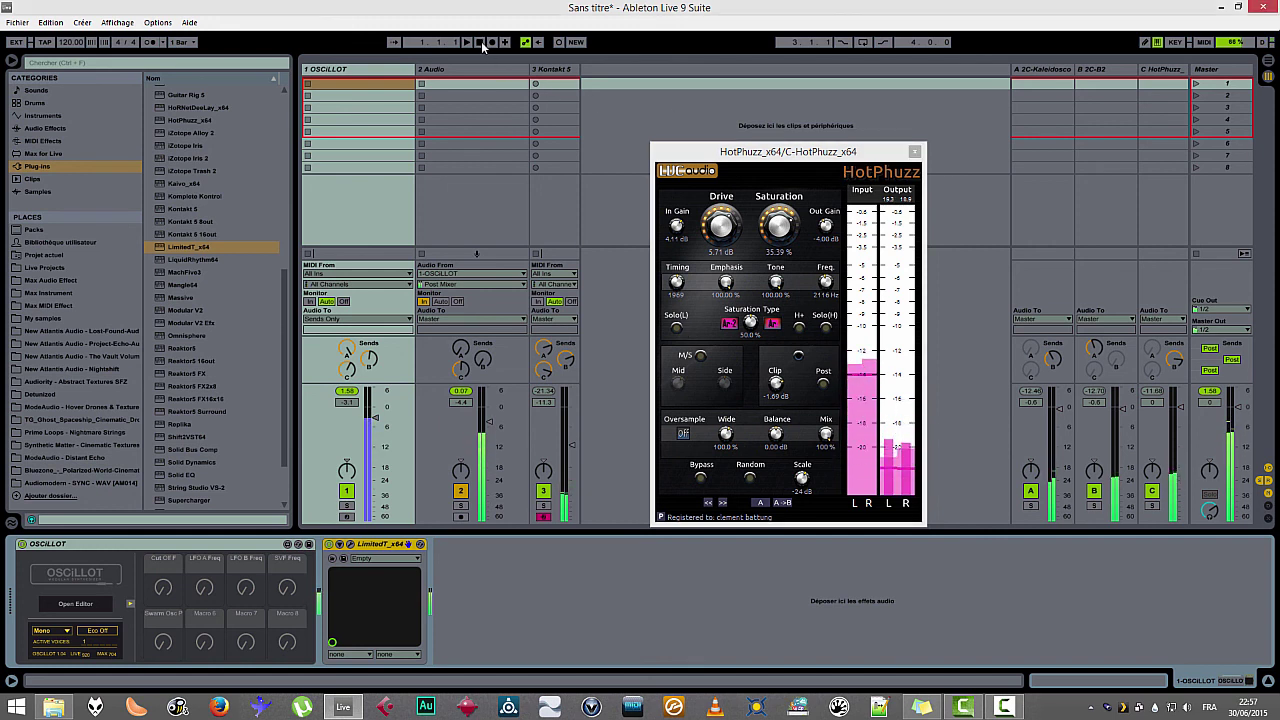
{"action": "left_click", "coordinate": [914, 152]}
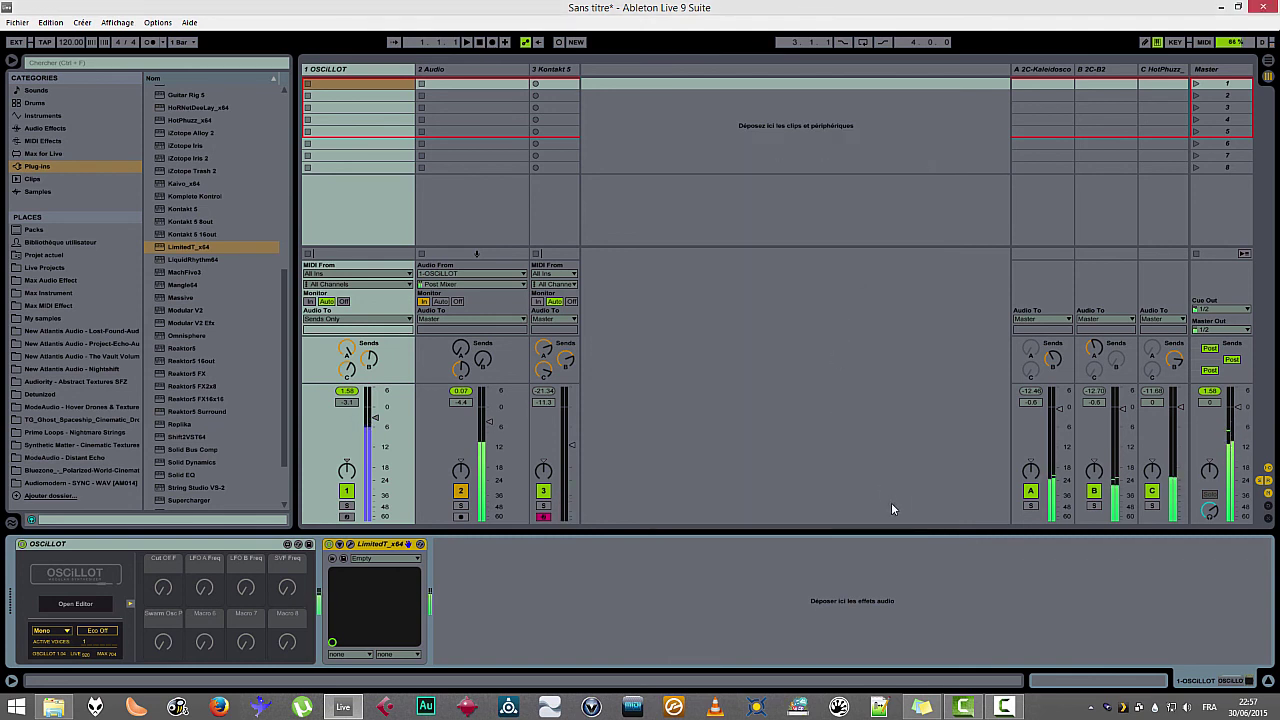